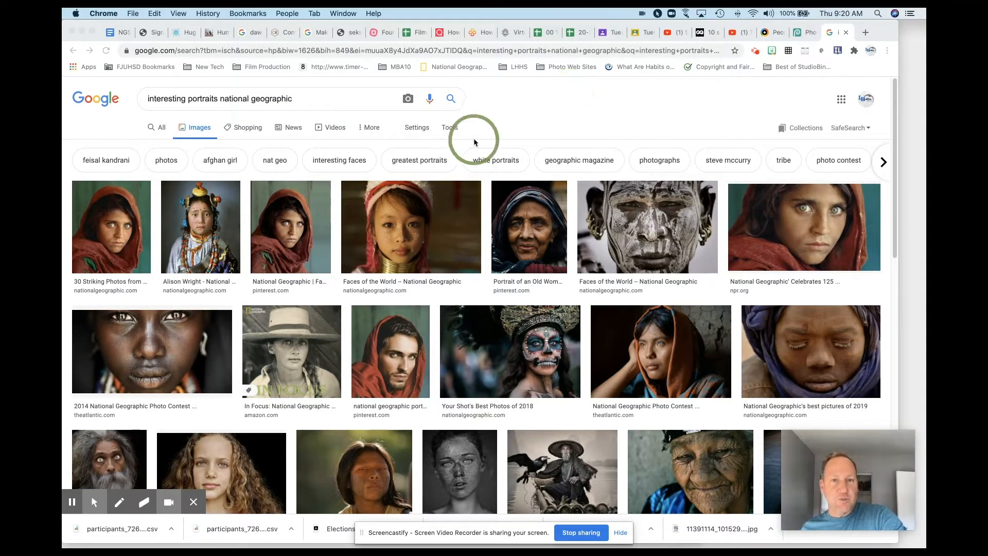
Step: Filter the National Geographic portrait image results by size to Large
click(449, 128)
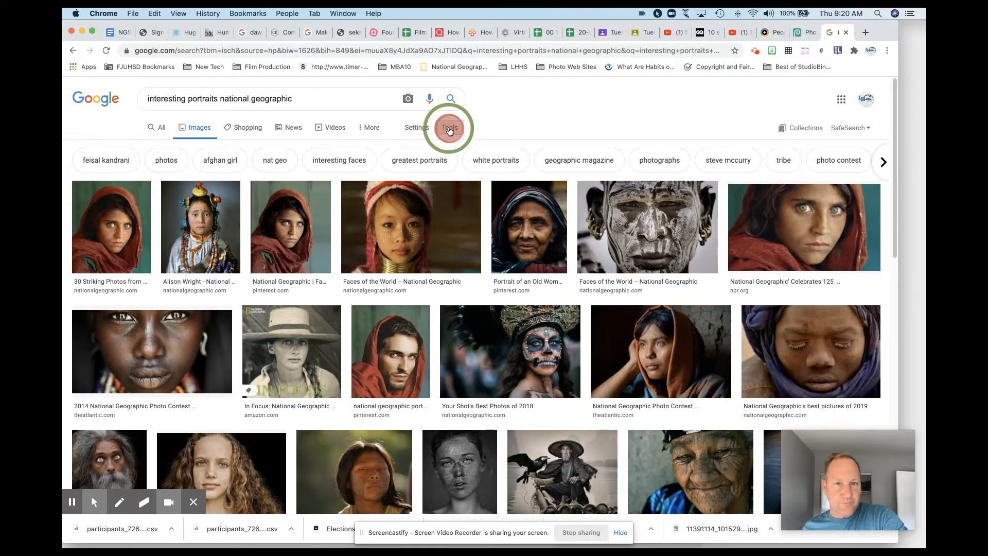
click(152, 147)
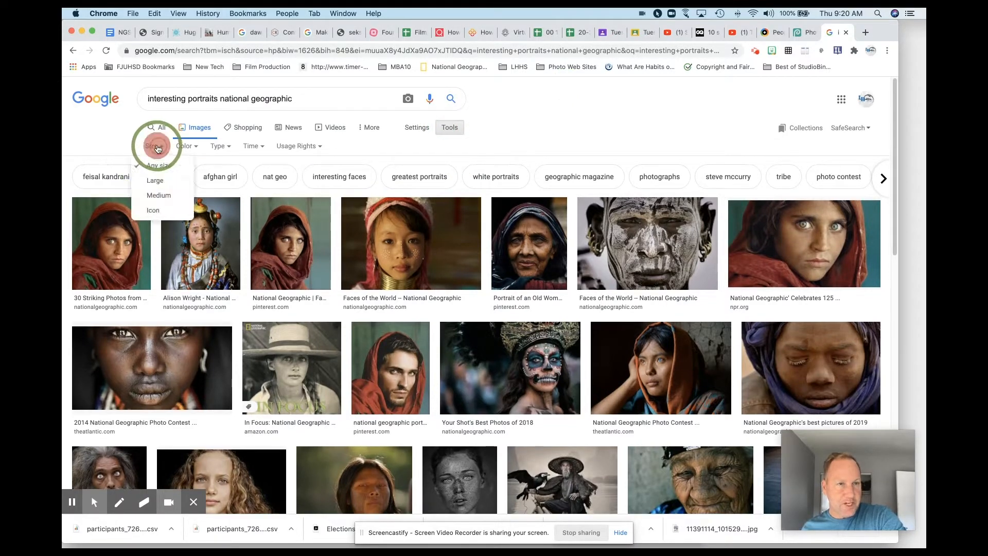
click(155, 180)
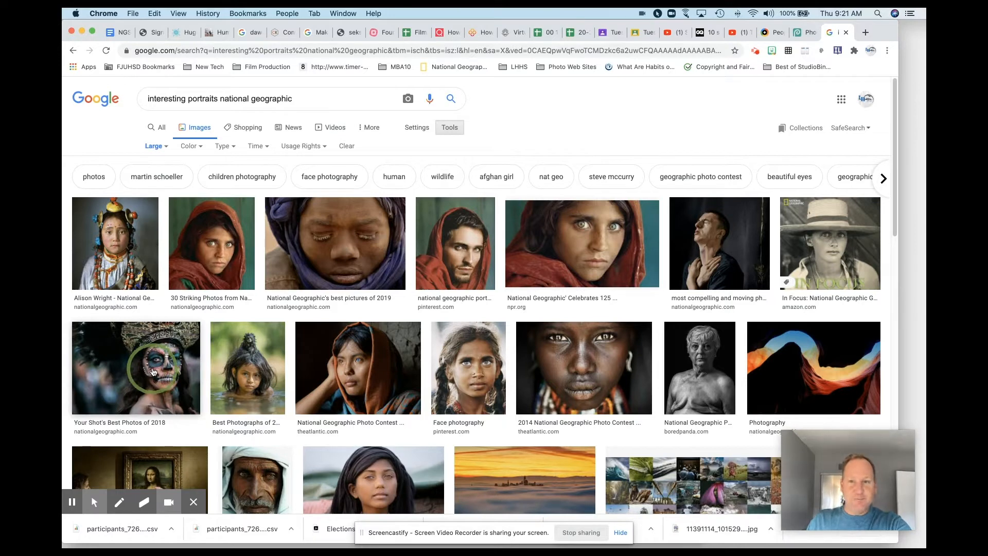
Step: Open the 1500 × 1000 photo of the girl in the orange headscarf in its own tab and copy its image address
click(361, 371)
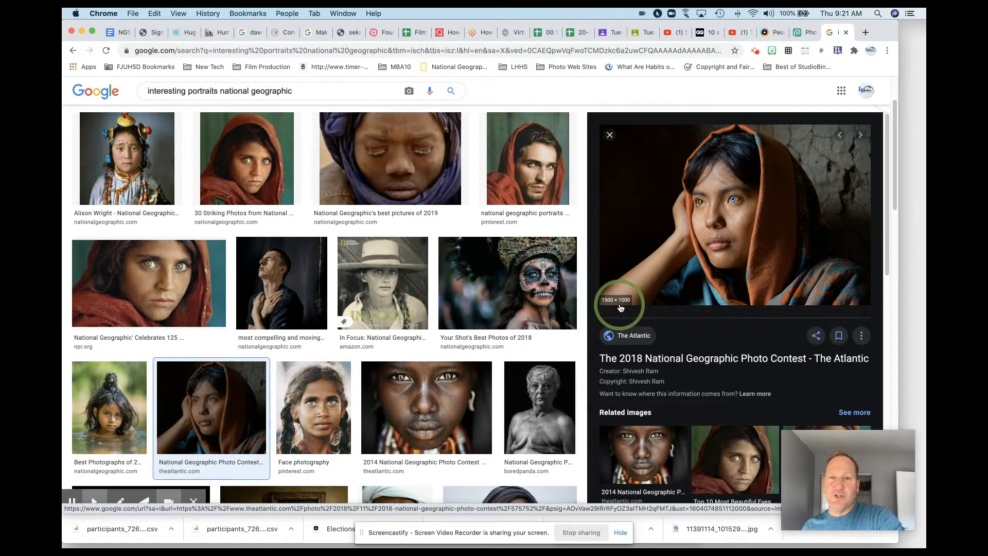
right_click(648, 219)
click(706, 303)
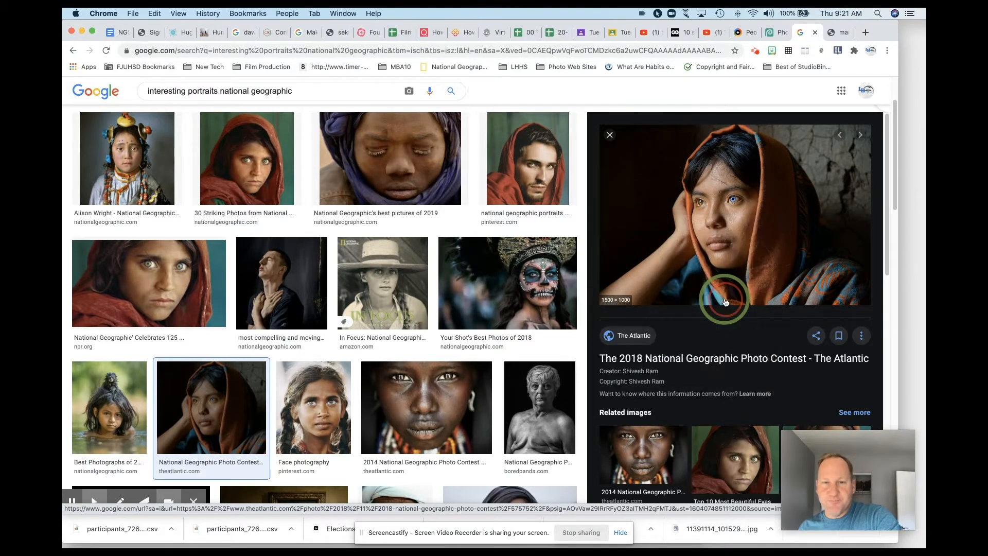
click(813, 33)
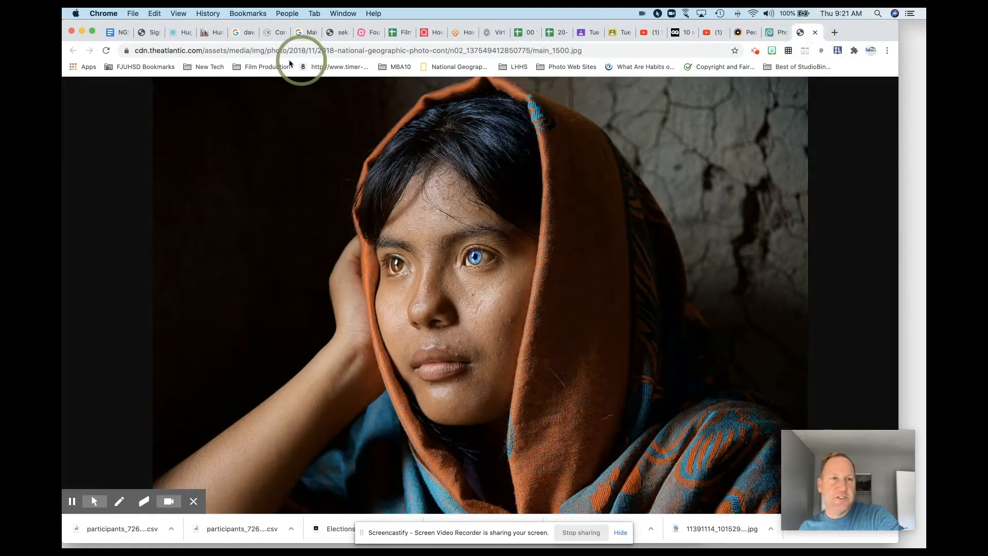
click(174, 51)
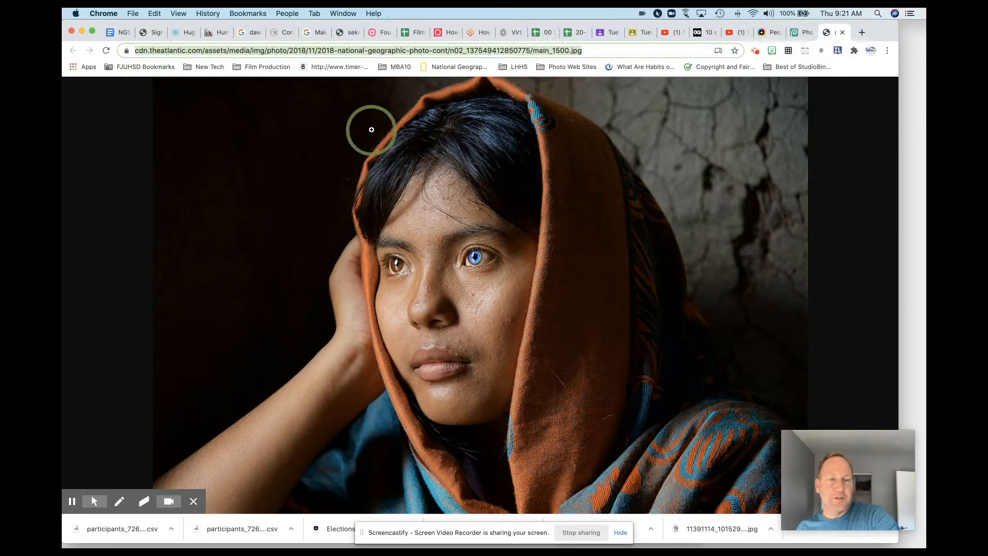
key(super+c)
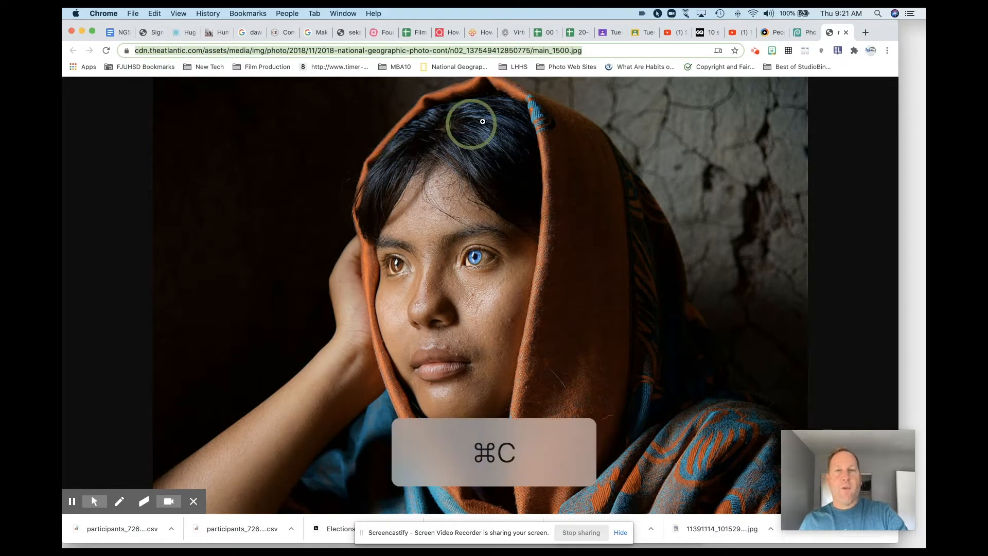
Step: Switch to Photopea and open the copied image address from URL as a new project
click(803, 32)
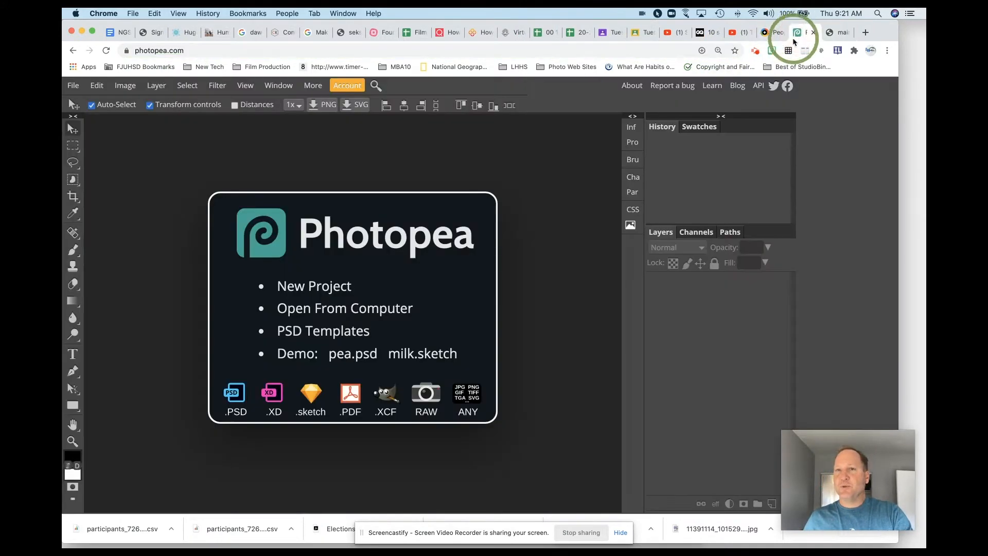
click(73, 86)
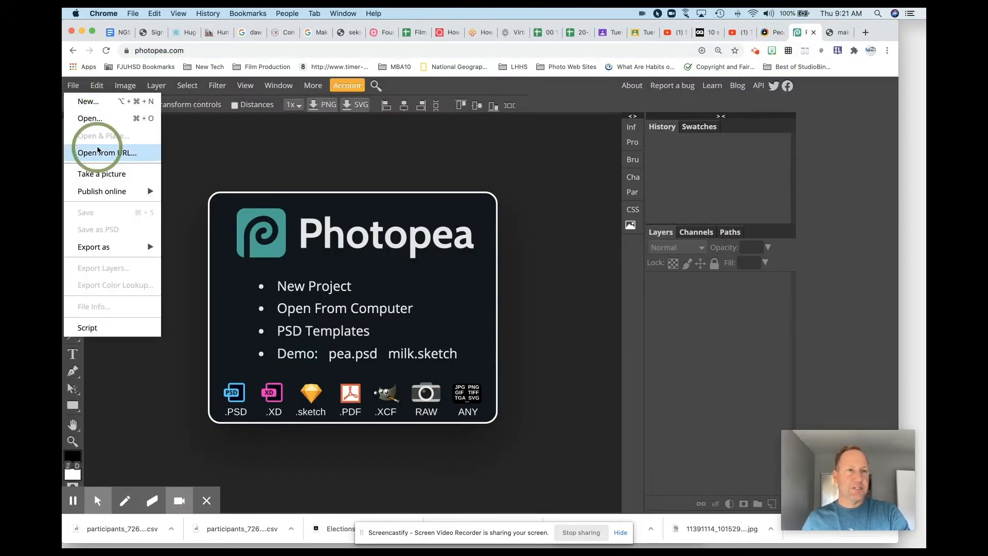
click(103, 154)
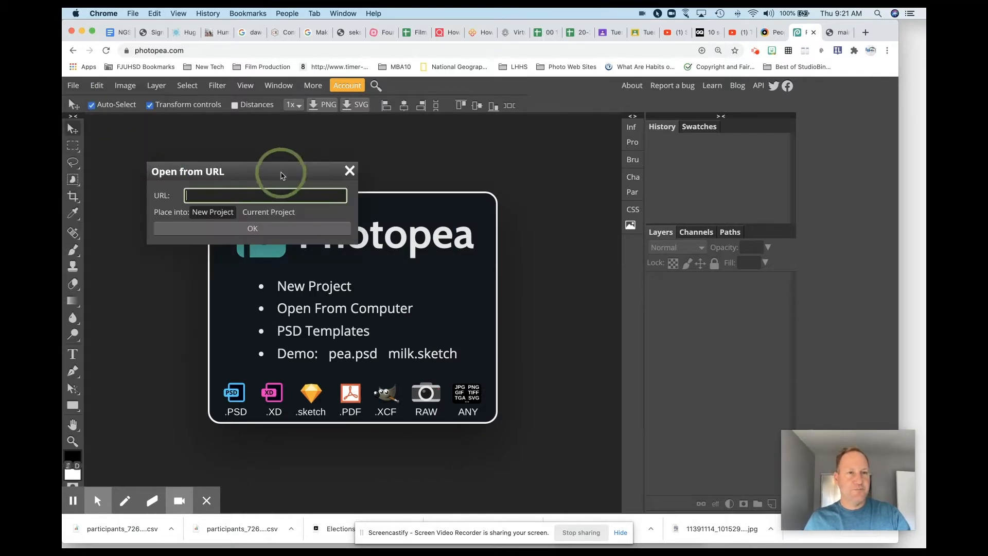
key(super+v)
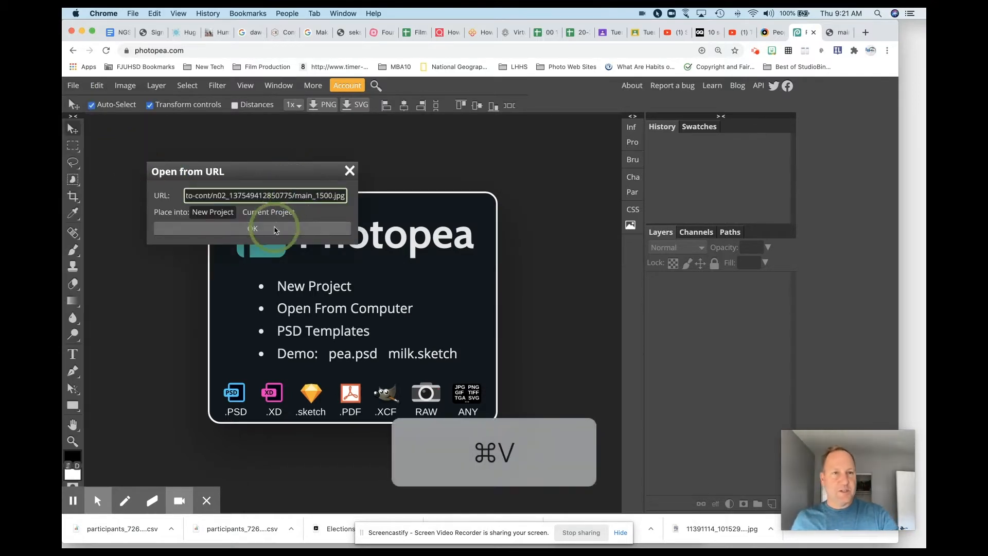
click(276, 229)
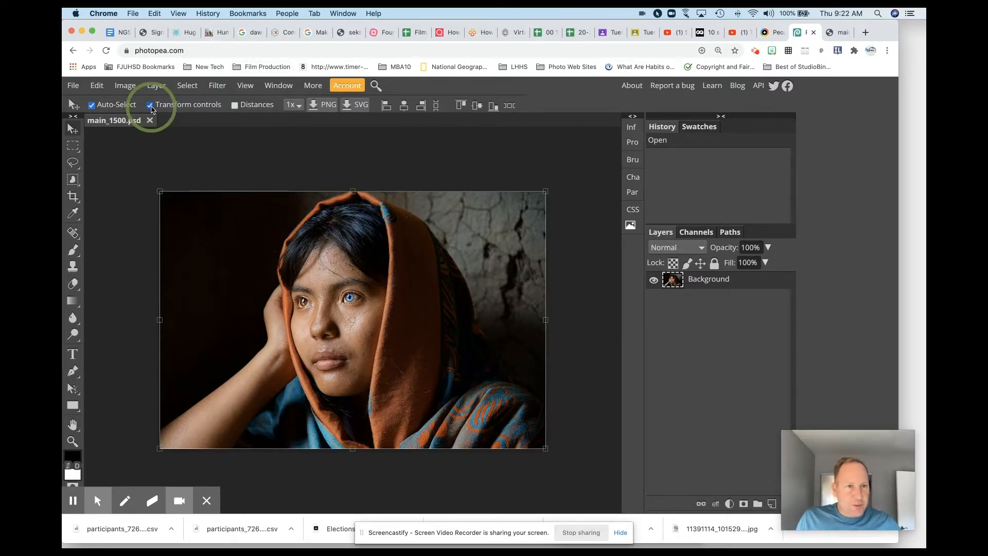
Step: Turn off the transform controls and add a Black & White adjustment layer above the portrait
click(150, 106)
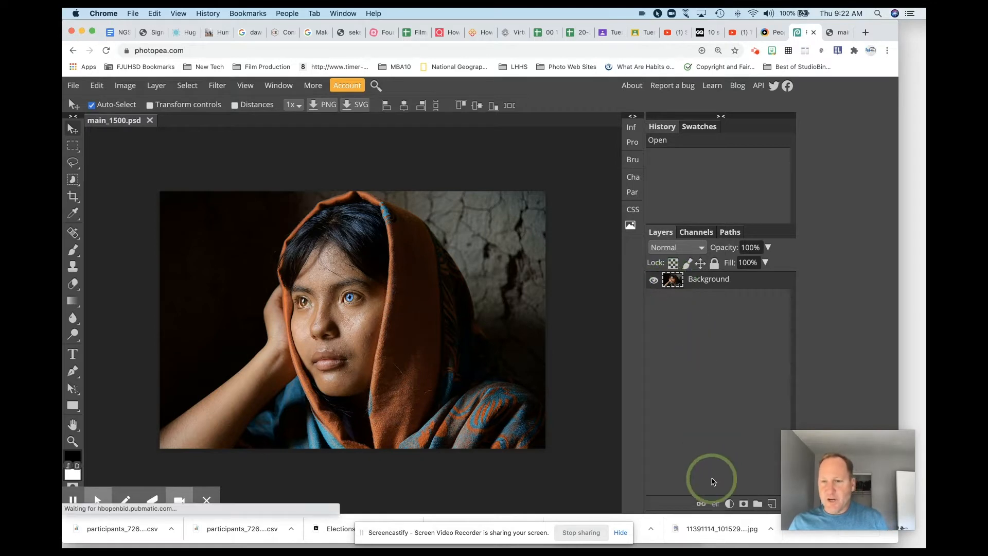
click(729, 503)
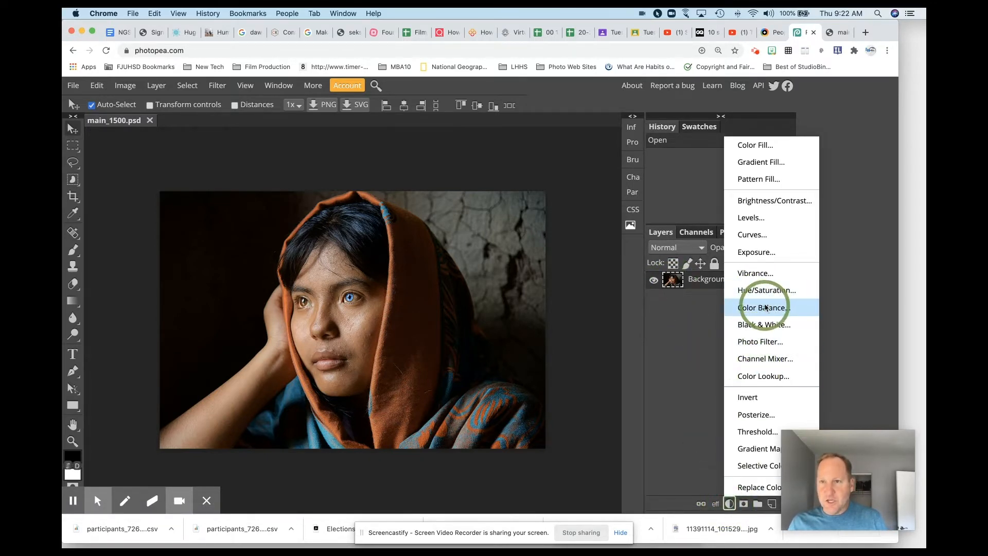
click(765, 325)
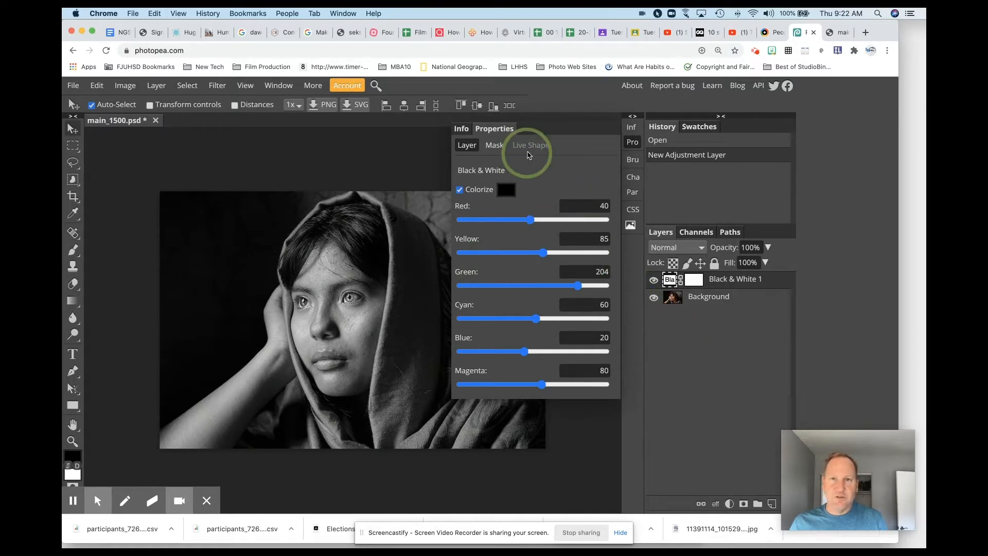
click(632, 142)
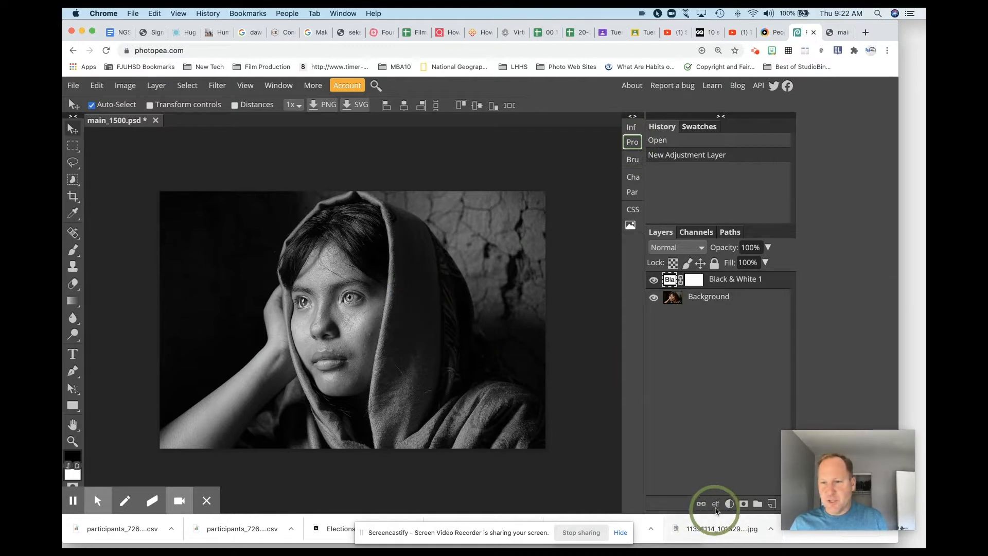
Step: Add a Curves adjustment layer and reshape its RGB curve with lifted shadows and an anchor point in the highlights
click(729, 503)
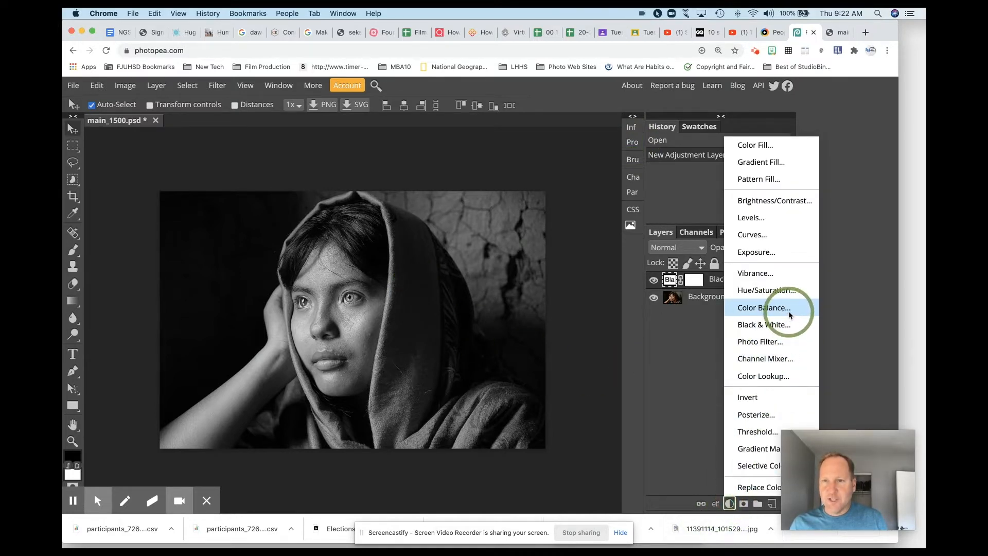
click(767, 236)
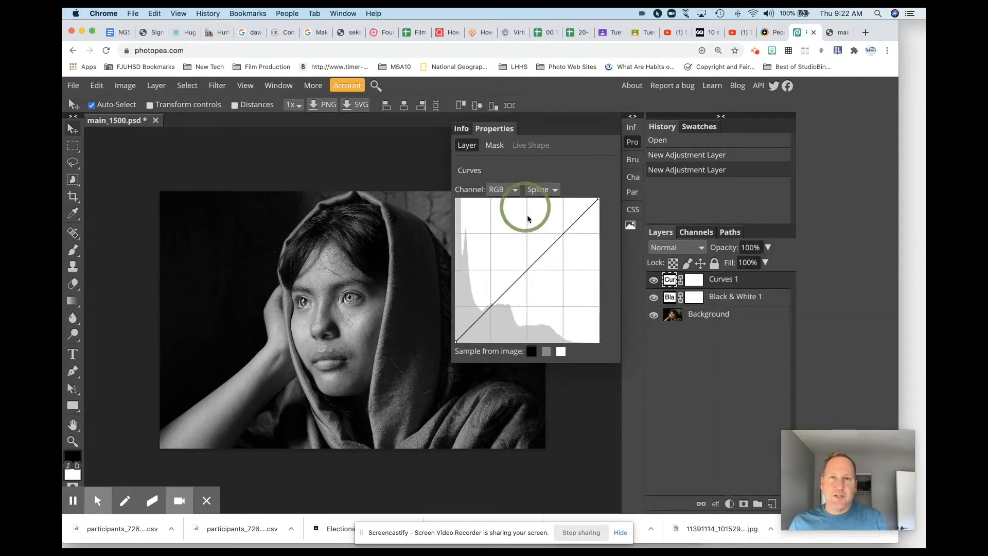
drag(476, 324, 473, 320)
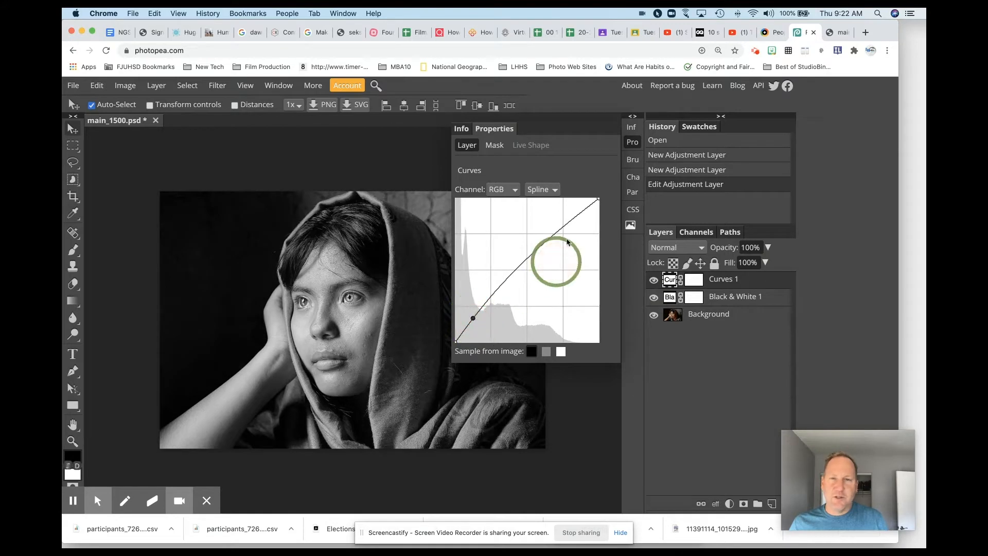
drag(574, 216, 575, 217)
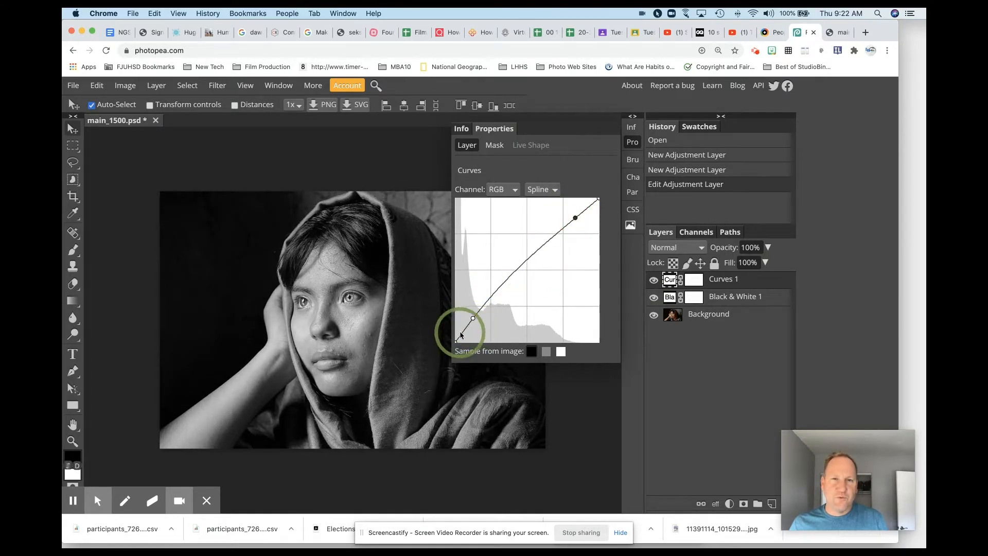
drag(457, 340, 487, 312)
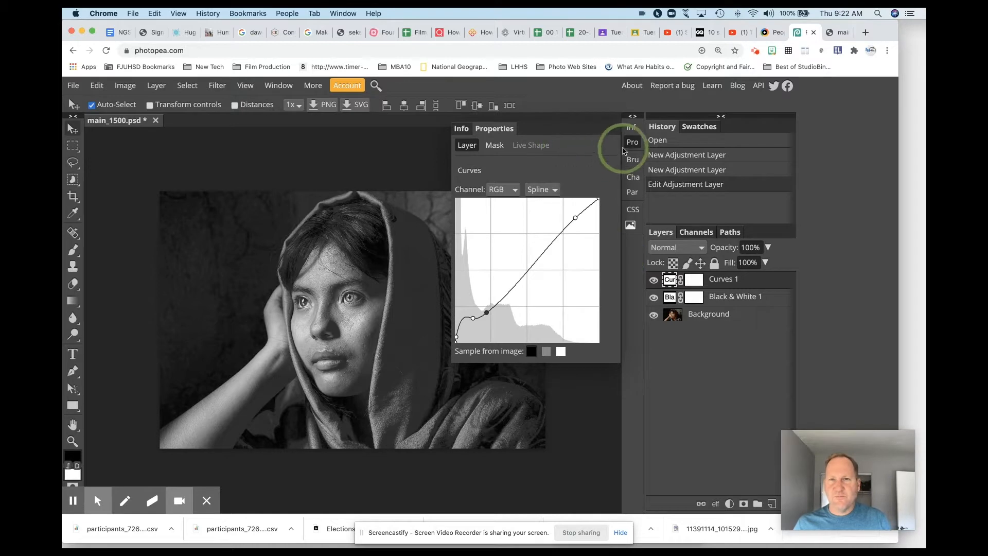
click(629, 145)
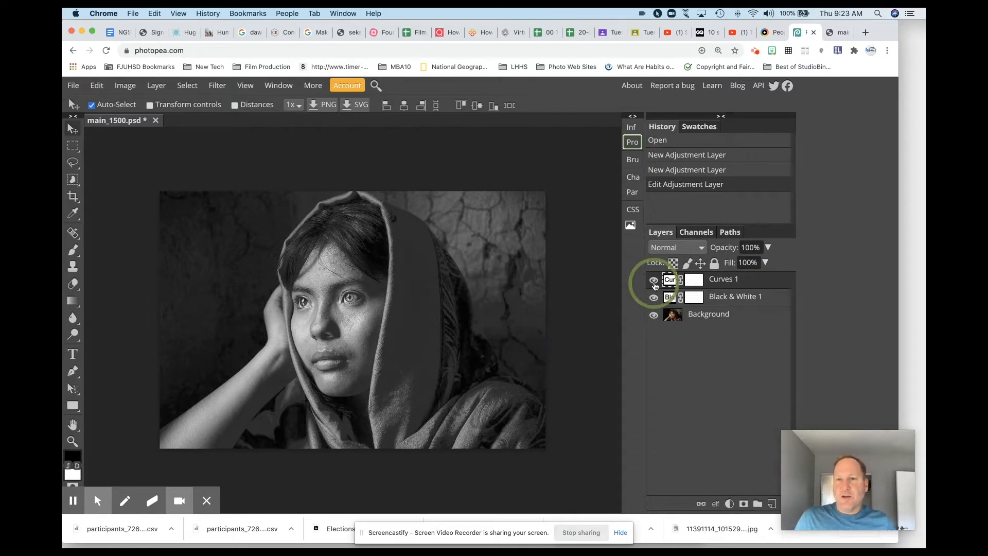
Step: Hide the Curves and Black & White adjustment layers to compare with the original photo, and show them again
drag(654, 285, 656, 295)
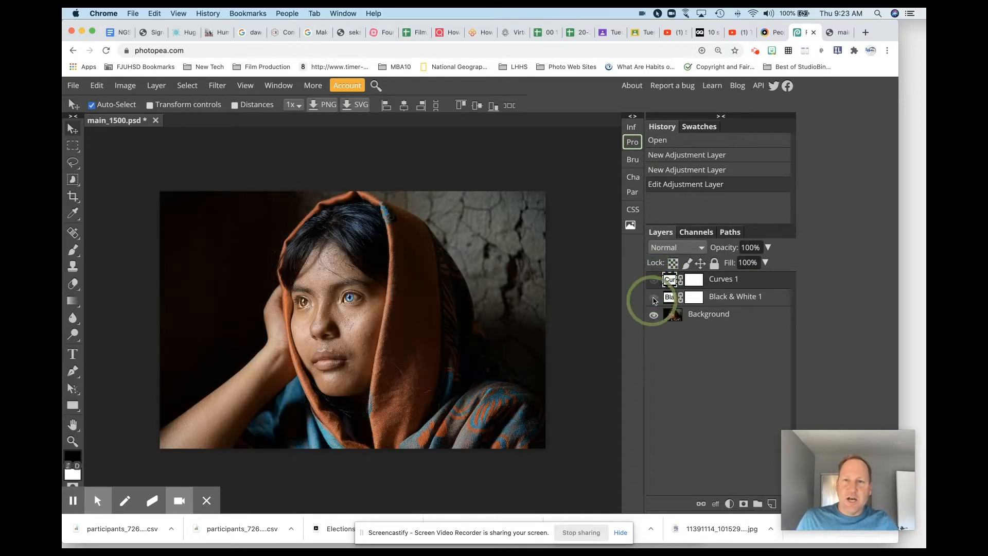
drag(658, 284, 656, 296)
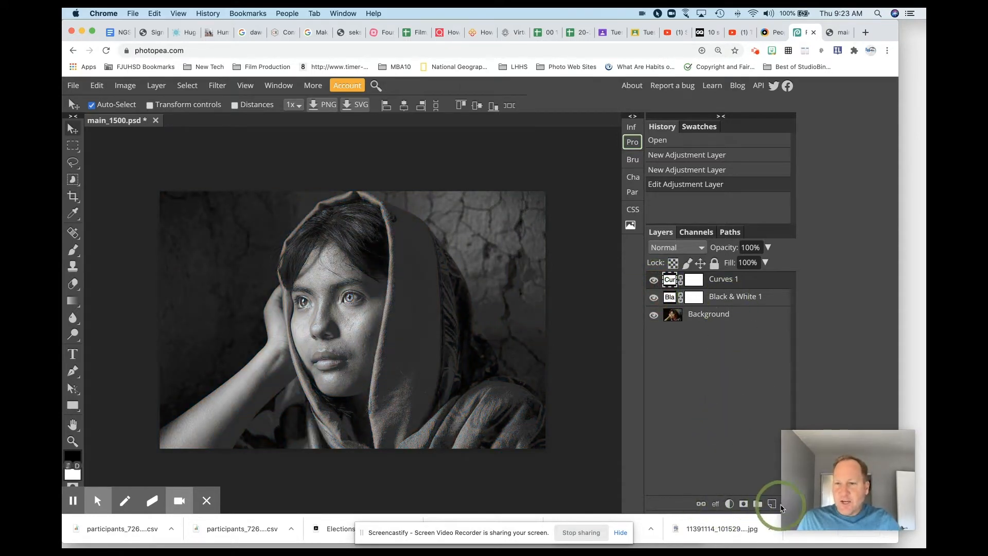
Step: Add seven empty layers above the Curves adjustment layer
click(771, 504)
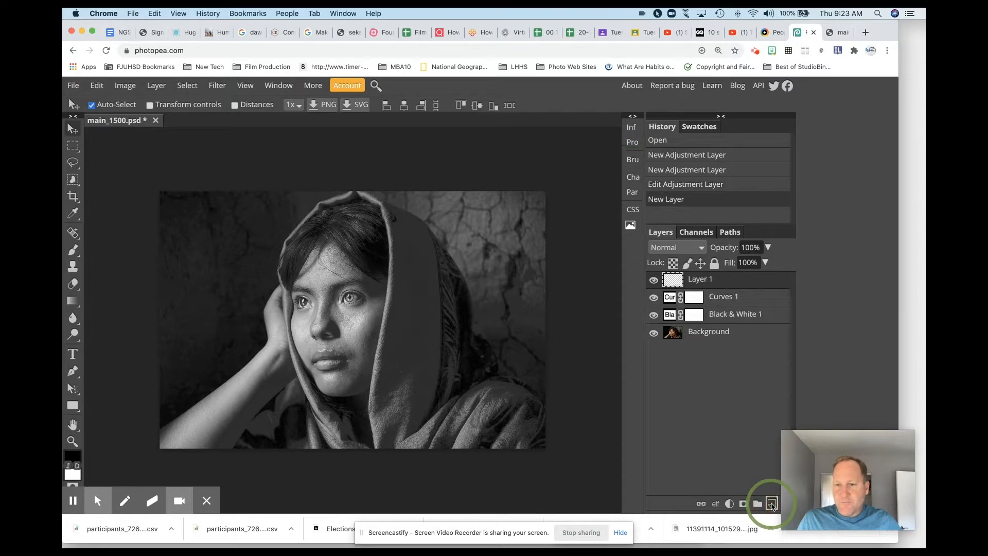
click(771, 504)
click(771, 505)
click(772, 504)
click(771, 504)
click(771, 504)
click(771, 504)
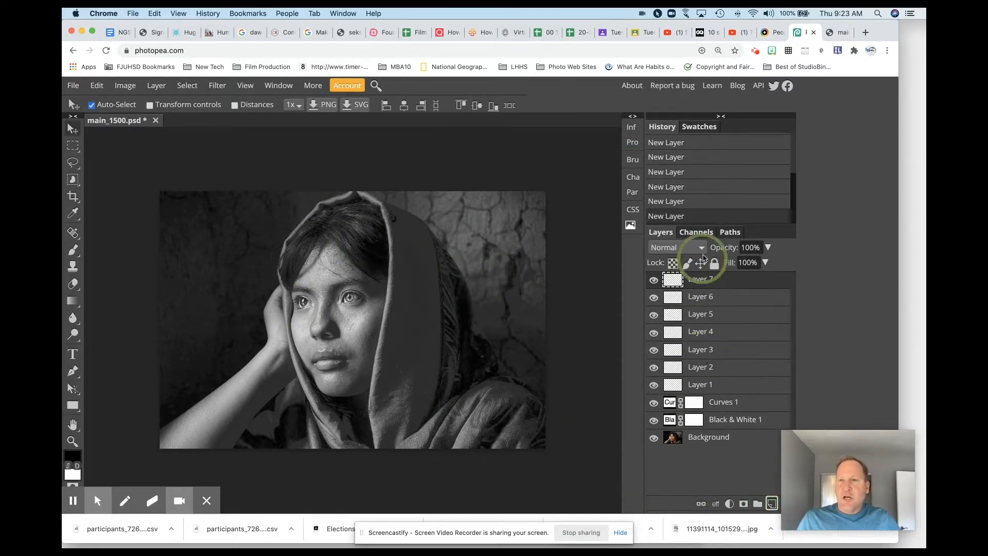
click(691, 383)
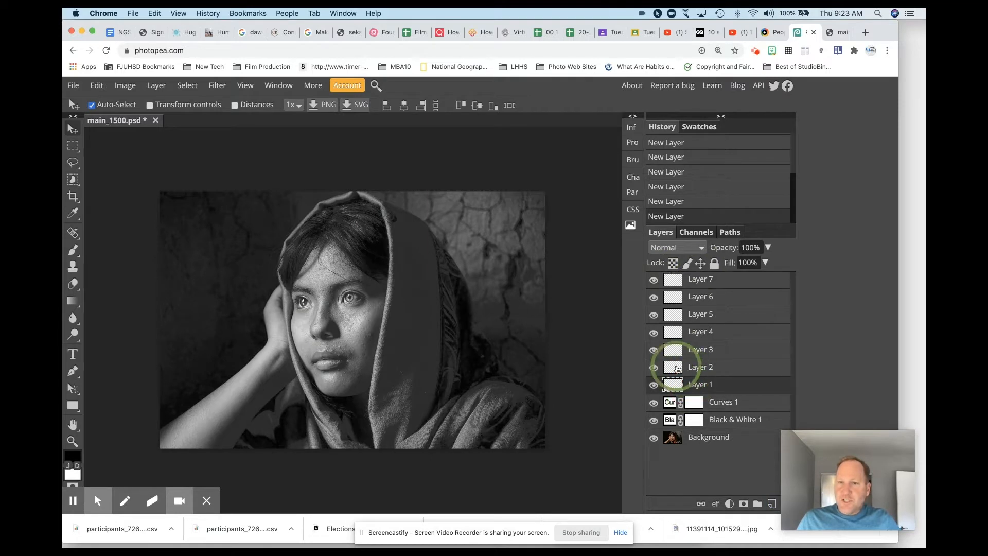
click(677, 367)
click(675, 350)
click(677, 335)
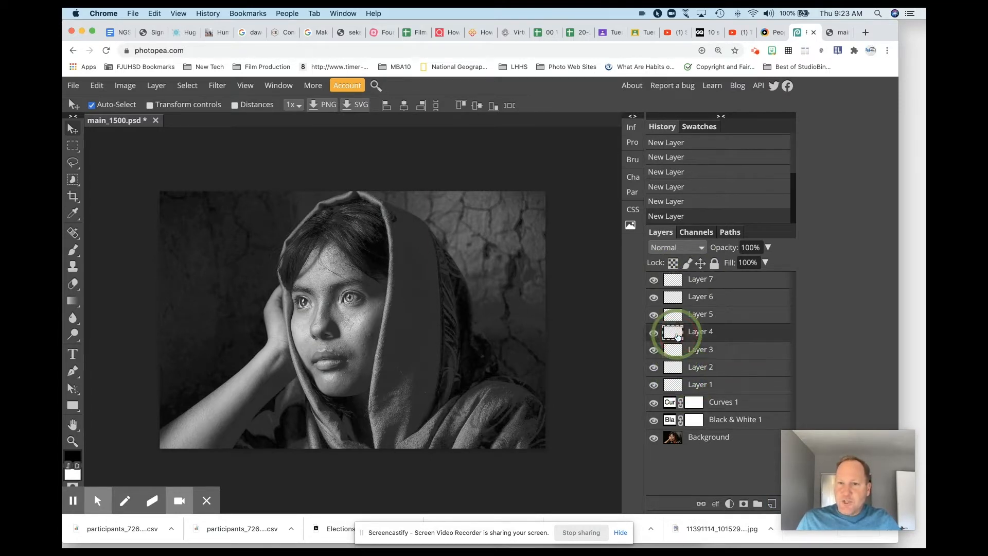
click(675, 315)
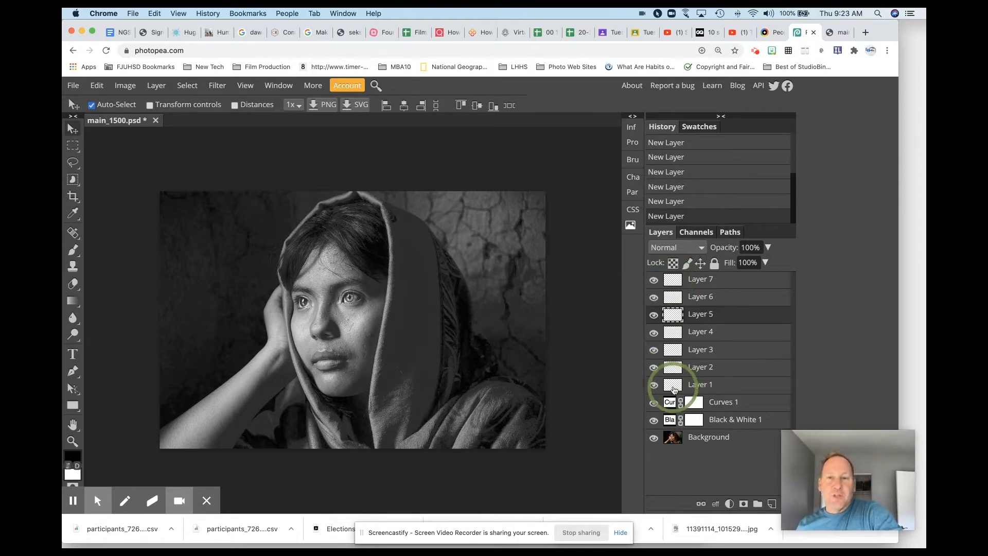
Step: With Layer 1 selected and both adjustment layers hidden, sample the cracked wall's gray-green 595c55 as the foreground color
click(674, 389)
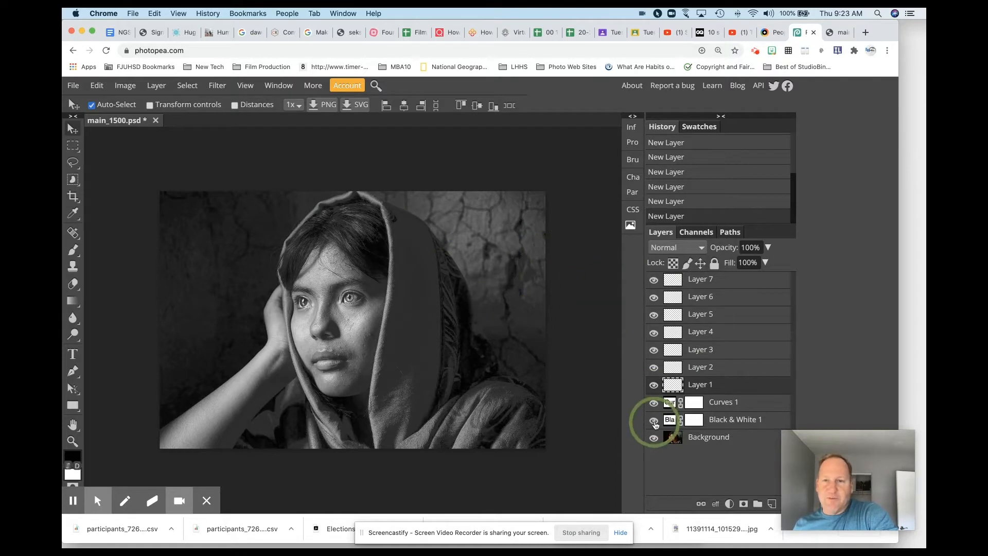
click(653, 419)
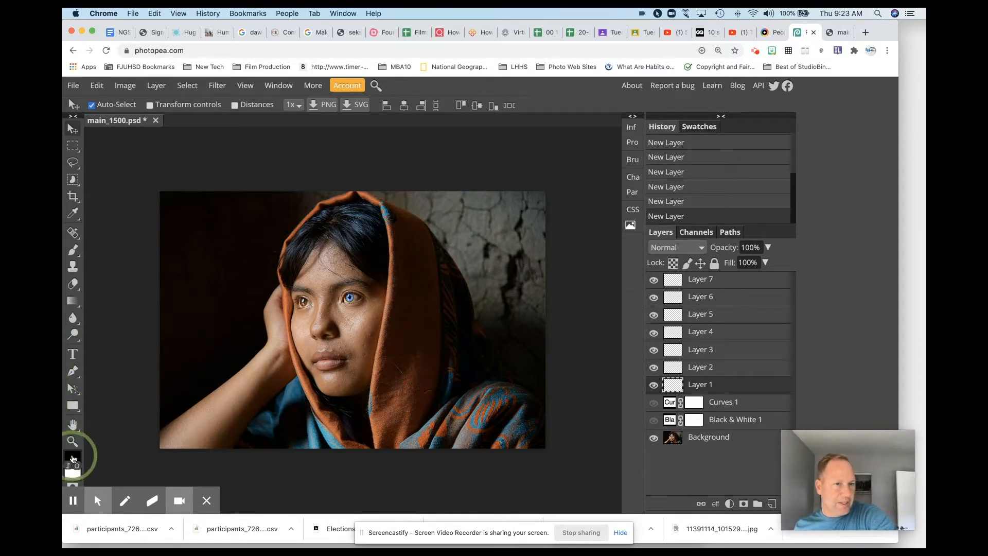
click(72, 457)
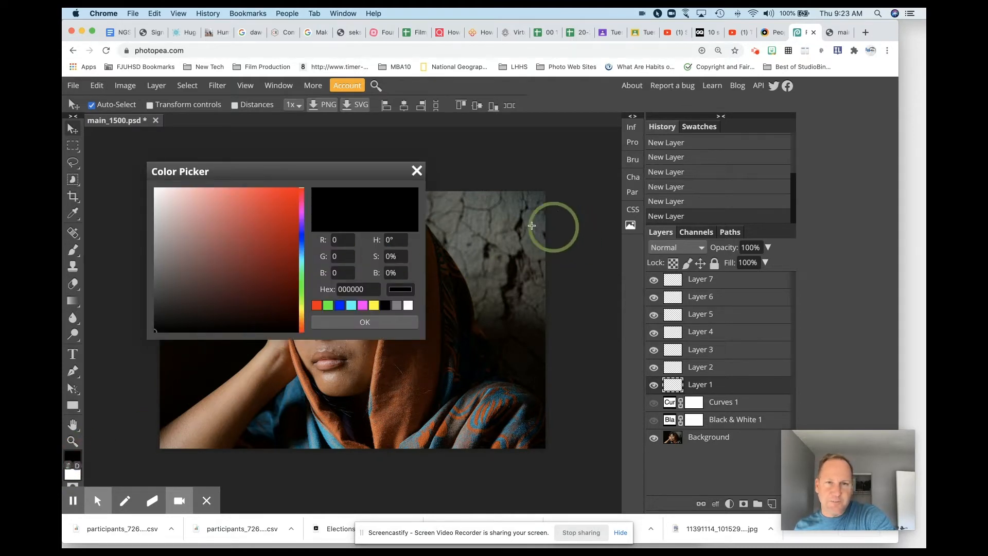
click(478, 221)
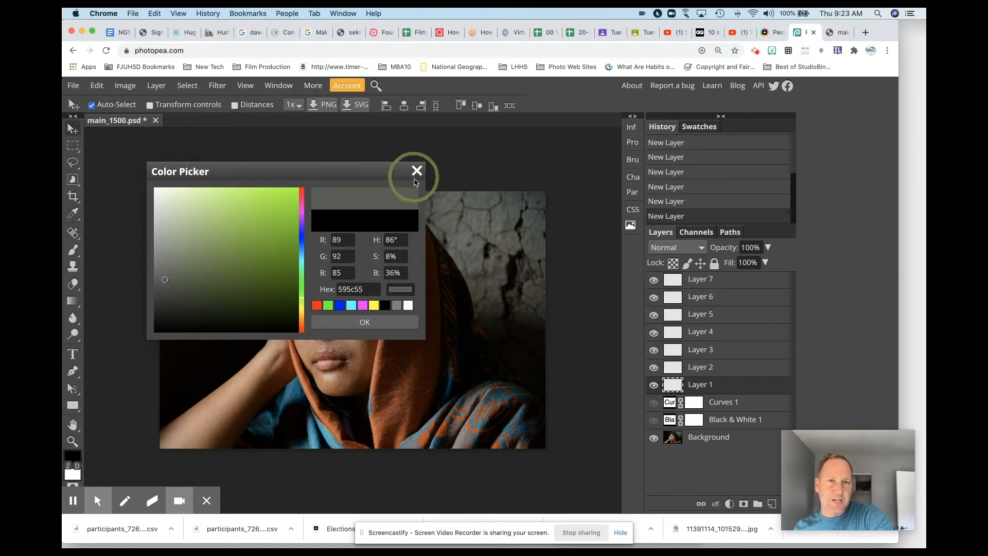
click(365, 322)
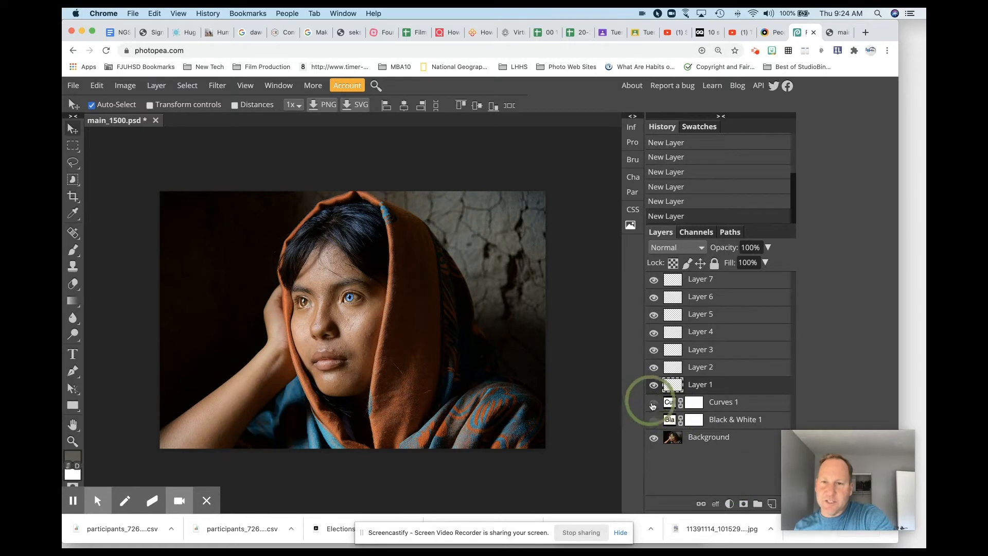
Step: Show the Curves and Black & White adjustment layers again and rename Layer 1 as "background color"
click(653, 403)
click(653, 419)
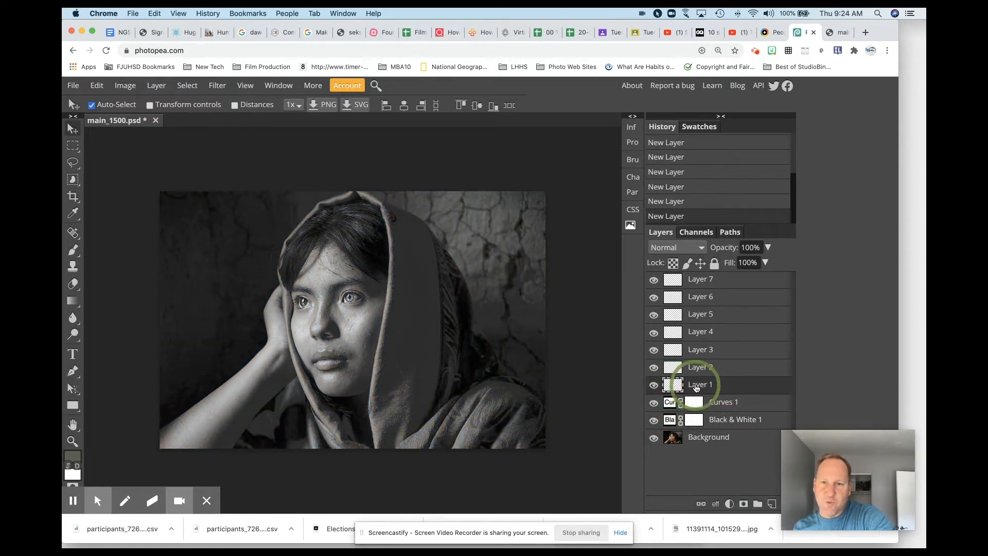
double_click(696, 386)
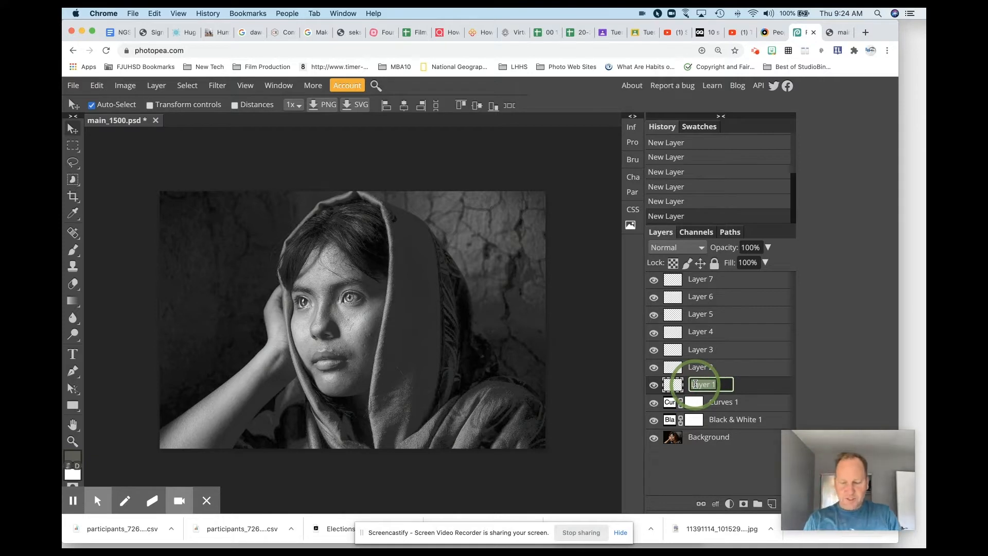
text(backgroun)
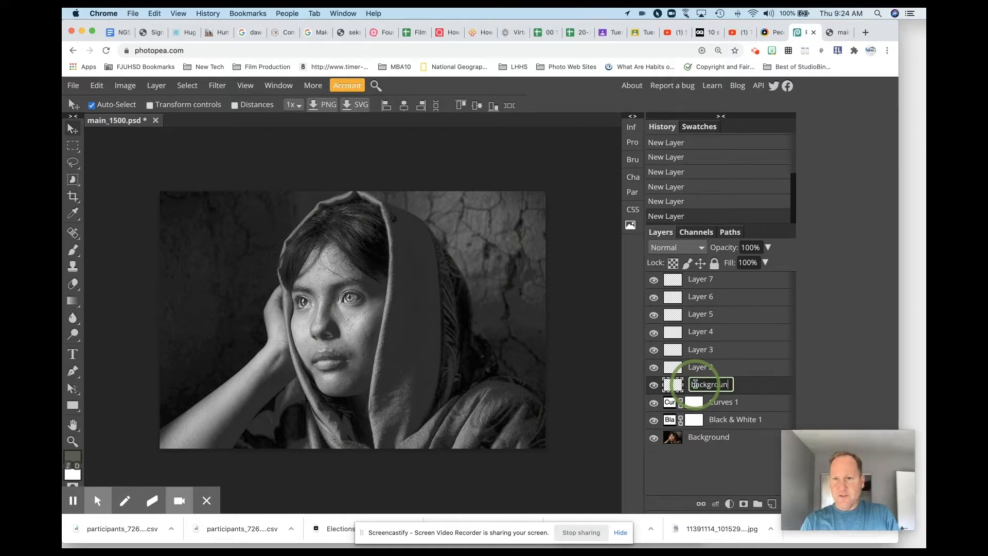
text(d color)
key(Return)
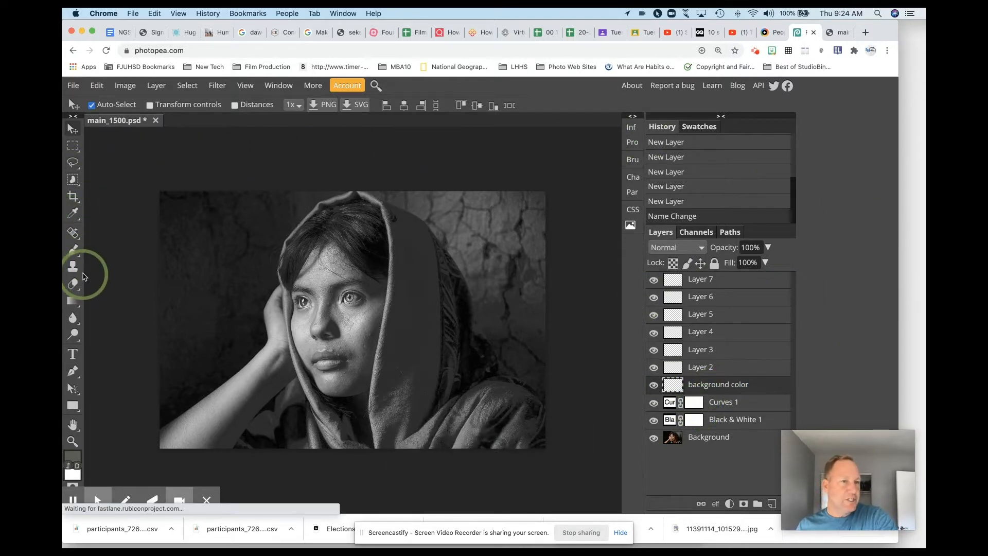
Step: Set up the Brush tool with the soft round 300 px brush at 50% hardness
click(71, 250)
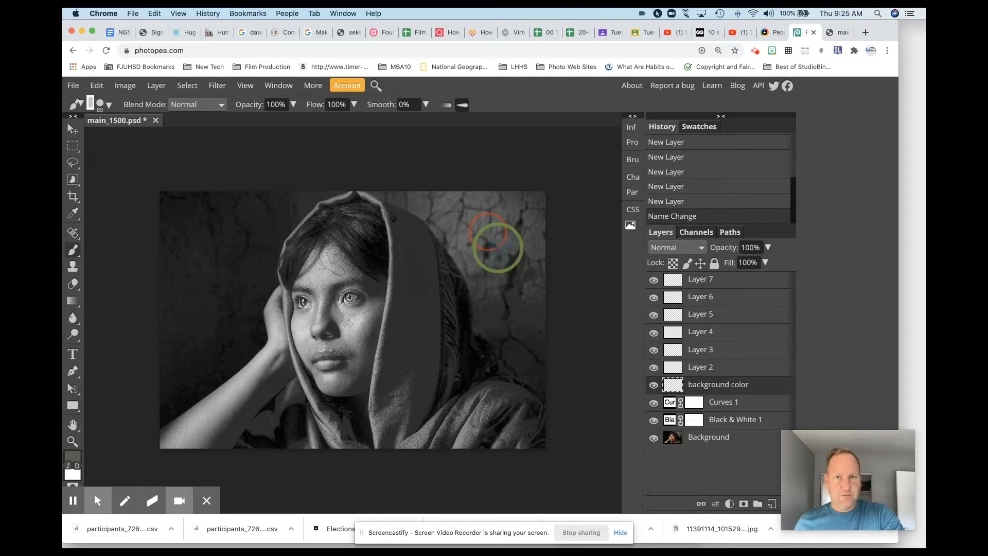
right_click(495, 227)
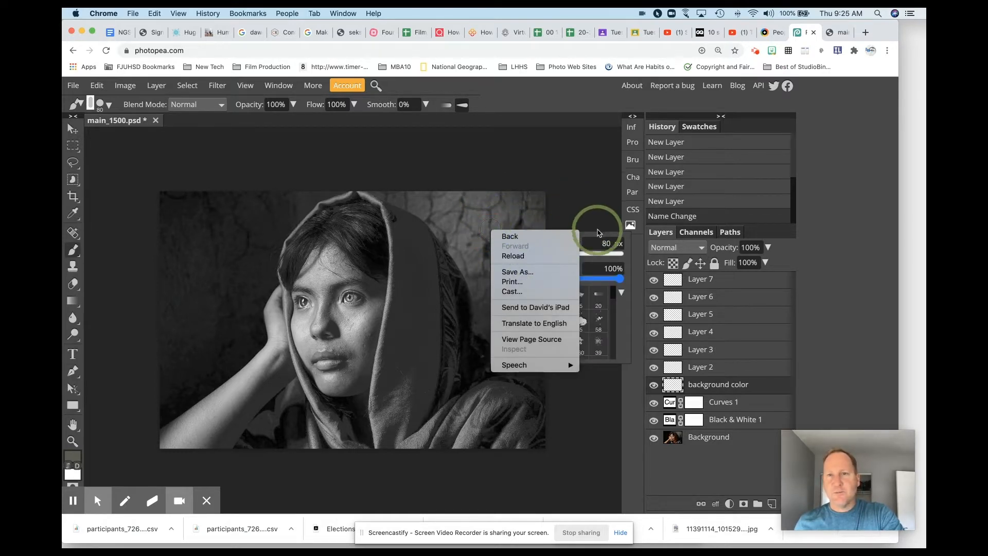
click(575, 204)
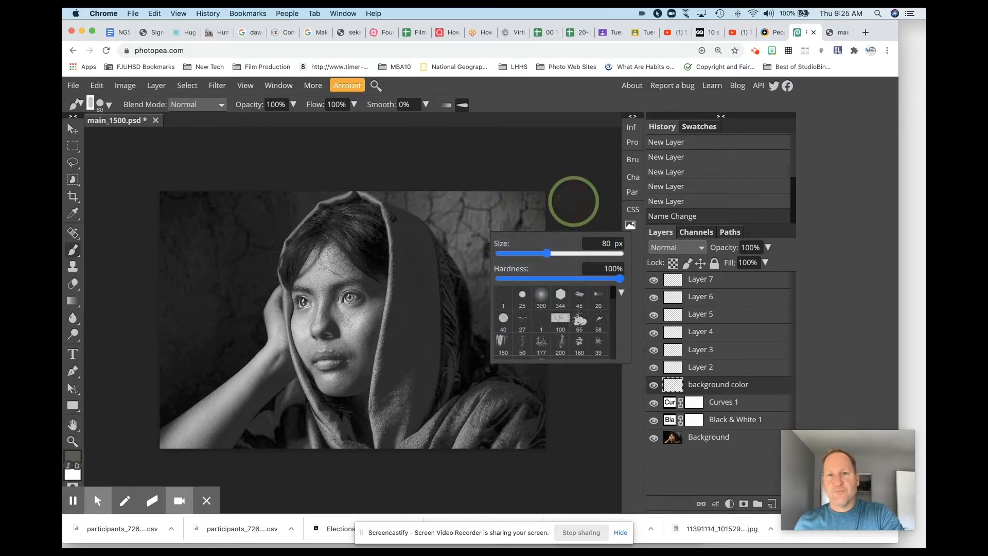
click(540, 301)
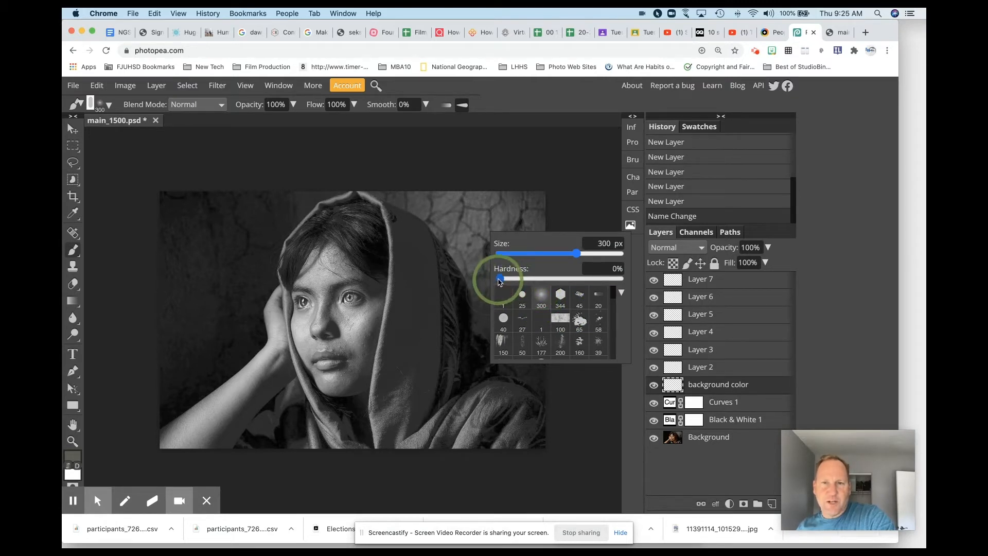
drag(499, 281, 560, 281)
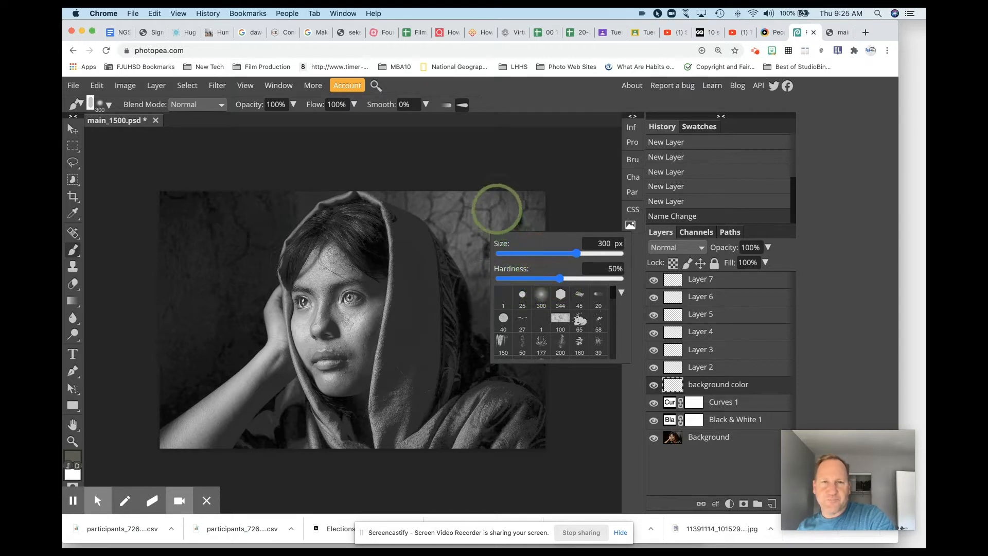
Step: Paint the sampled gray-green over the cracked wall in the photo's upper-right corner on the background color layer
drag(497, 208, 533, 214)
click(494, 224)
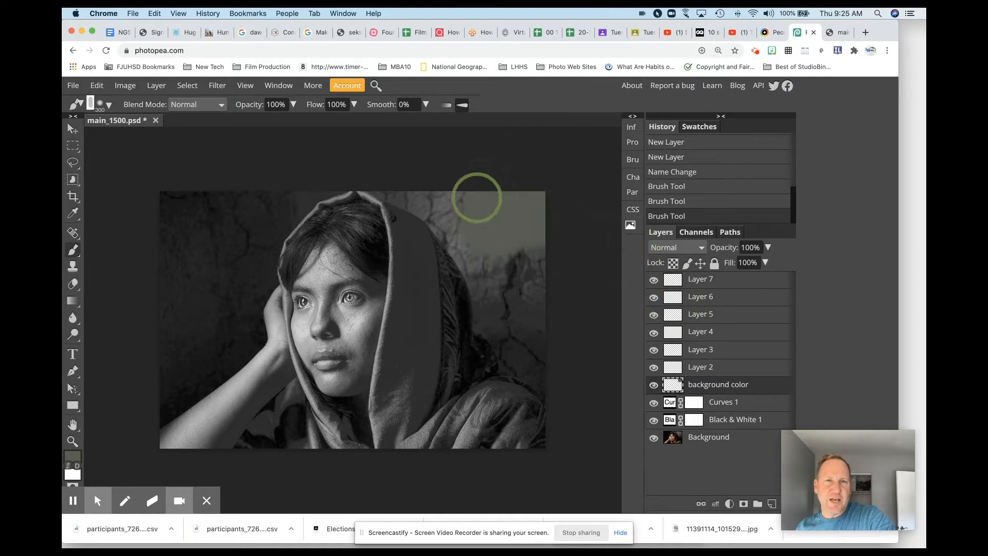
mouse_move(476, 197)
mouse_down()
mouse_move(557, 231)
mouse_move(541, 261)
mouse_move(569, 312)
mouse_move(514, 239)
mouse_move(497, 187)
mouse_move(526, 184)
mouse_up()
click(557, 227)
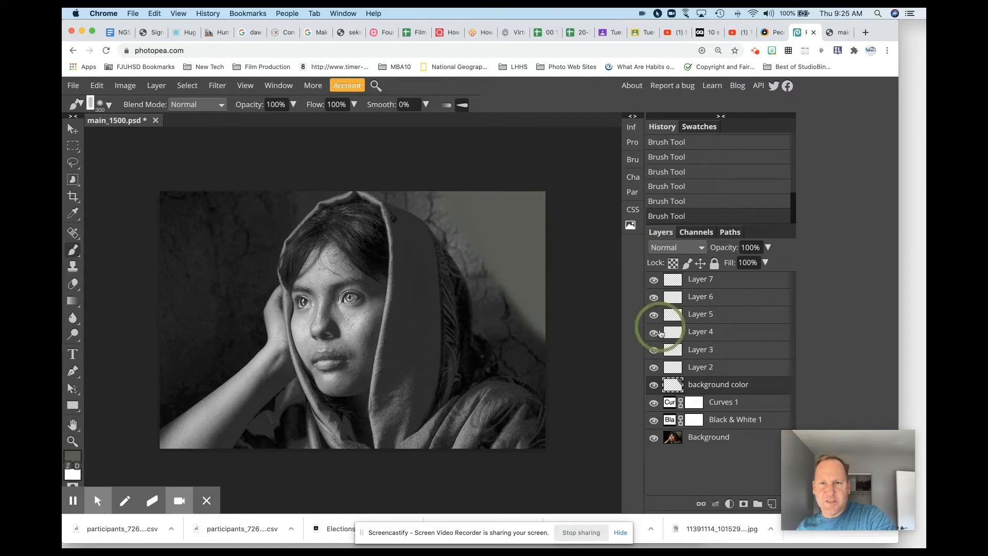
Step: Hide the Curves, Black & White and Background layers to view the corner paint alone, and show them again
click(654, 402)
click(653, 437)
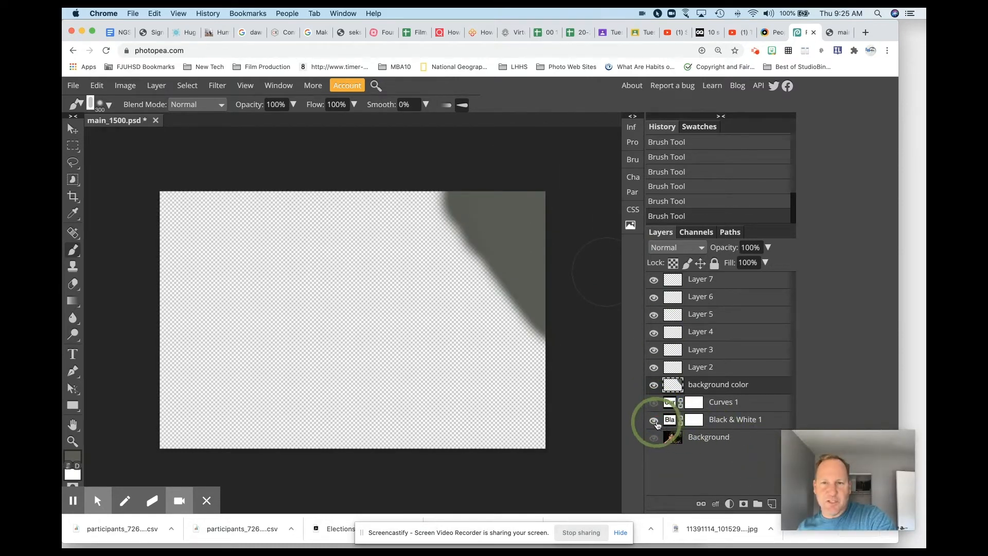
click(653, 402)
click(653, 420)
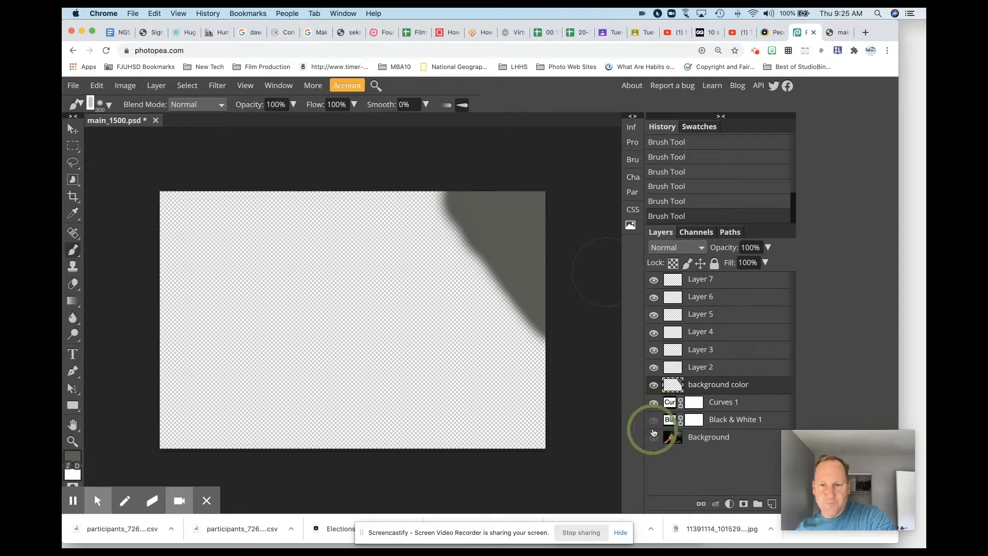
click(652, 426)
click(653, 438)
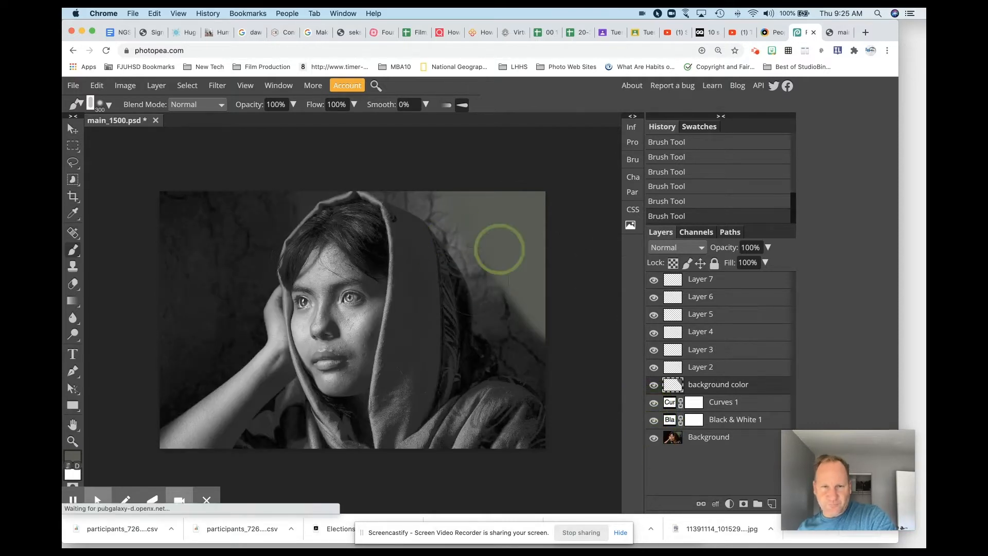
Step: Paint the rest of the wall gray-green on both sides of the woman, up to her shawl and arm
mouse_move(489, 229)
mouse_down()
mouse_move(419, 167)
mouse_move(386, 154)
mouse_move(409, 169)
mouse_move(397, 161)
mouse_up()
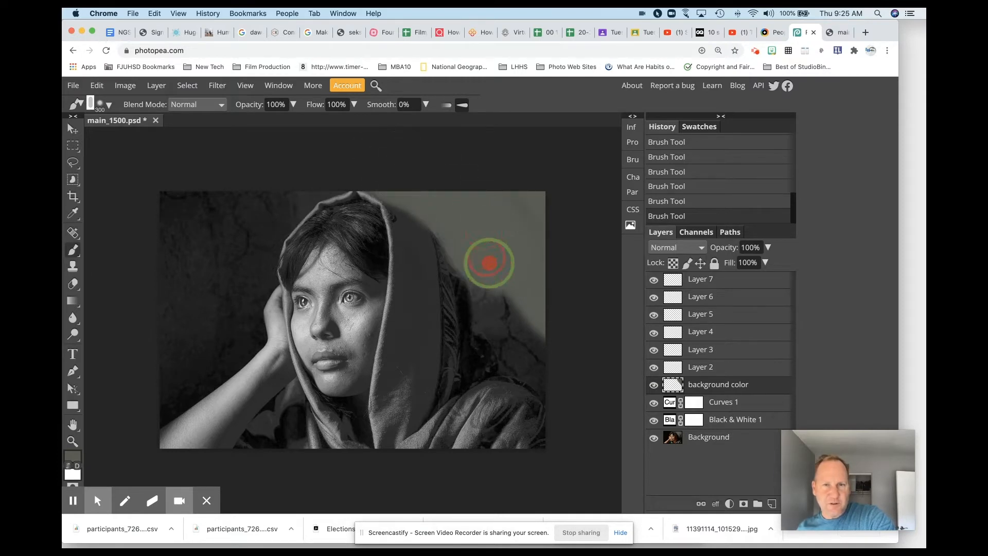
mouse_move(190, 206)
mouse_down()
mouse_move(284, 176)
mouse_move(282, 168)
mouse_move(233, 238)
mouse_move(236, 263)
mouse_move(201, 322)
mouse_move(144, 392)
mouse_move(202, 325)
mouse_move(202, 359)
mouse_move(225, 293)
mouse_up()
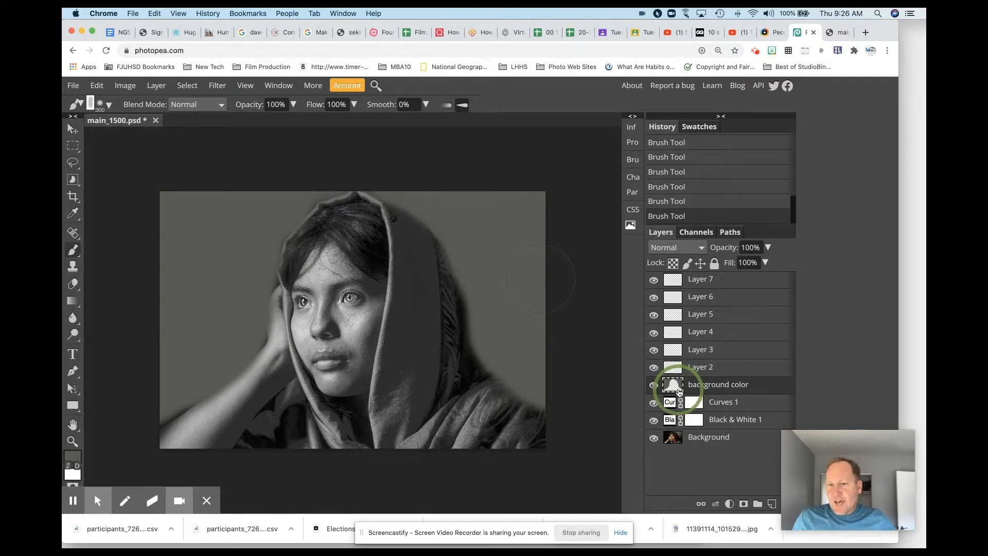
Step: Add a raster mask to the background color layer and set the foreground color to black, 000000
click(742, 504)
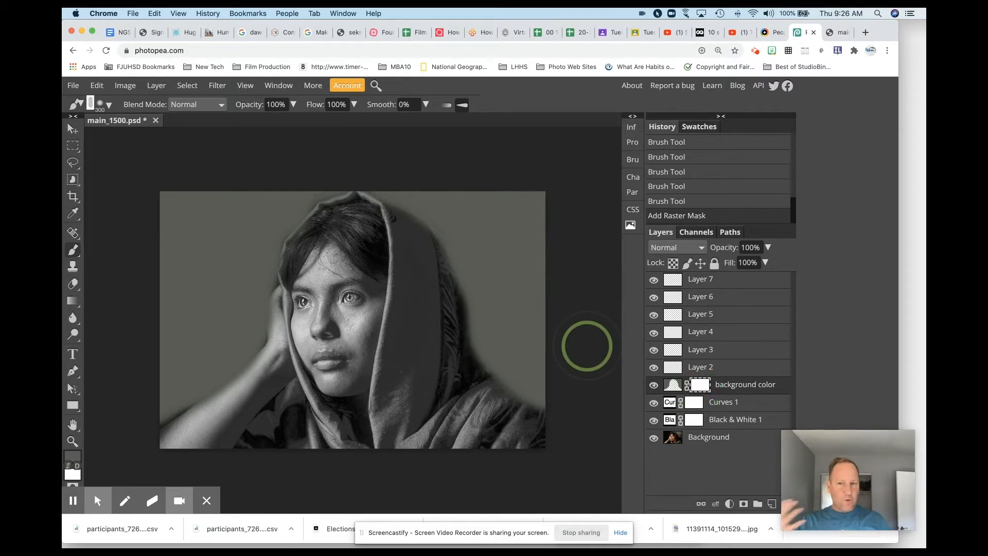
click(73, 458)
drag(196, 319, 69, 390)
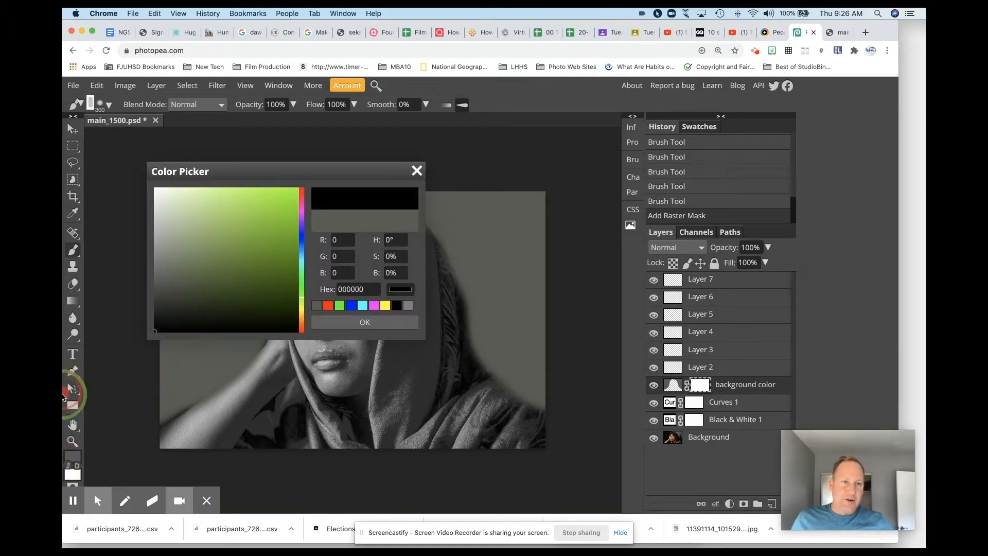
click(391, 323)
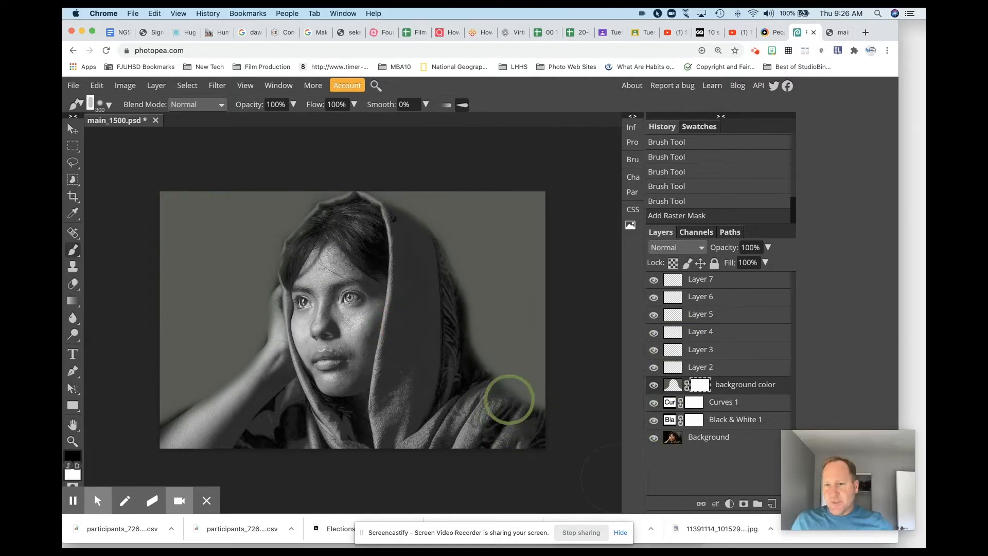
Step: Paint the layer mask black over the woman's shawl, head and arm, and white along the wall beside the shawl
mouse_move(510, 414)
mouse_down()
mouse_move(486, 401)
mouse_move(546, 440)
mouse_up()
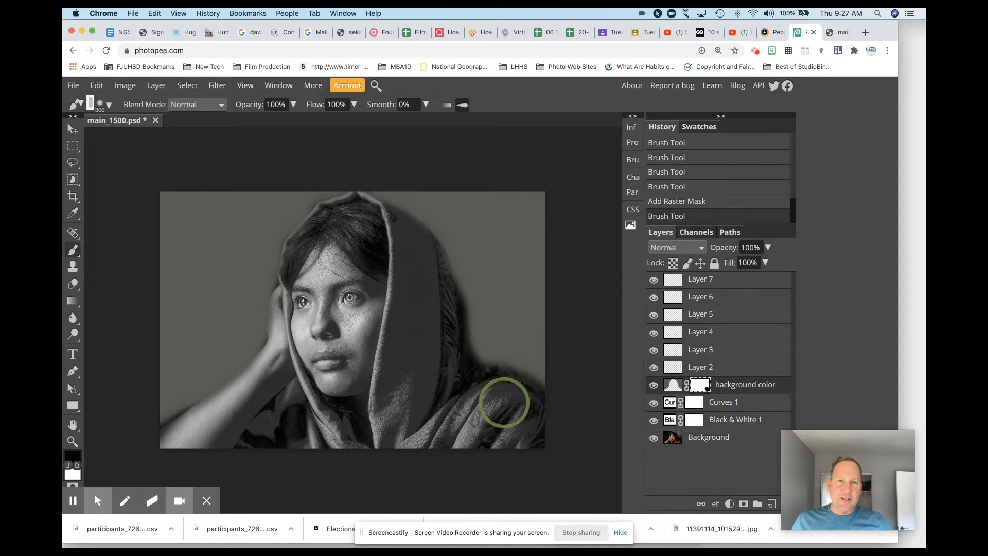
mouse_move(474, 392)
mouse_down()
mouse_move(429, 324)
mouse_move(428, 303)
mouse_move(466, 380)
mouse_move(487, 386)
mouse_move(525, 429)
mouse_move(480, 385)
mouse_move(440, 375)
mouse_move(467, 378)
mouse_move(524, 416)
mouse_move(461, 364)
mouse_up()
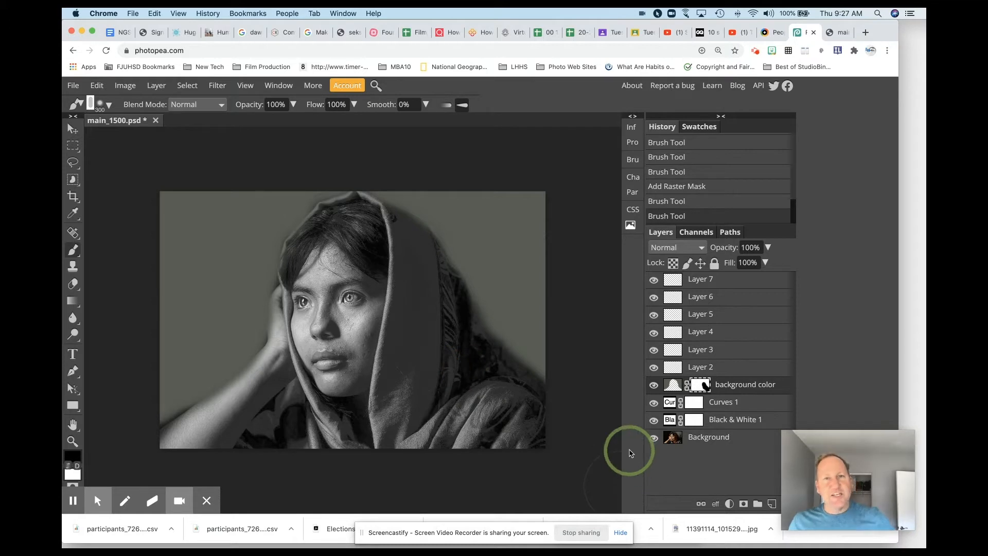
mouse_move(406, 303)
mouse_down()
mouse_move(432, 273)
mouse_move(361, 227)
mouse_move(378, 241)
mouse_move(368, 221)
mouse_move(335, 227)
mouse_move(316, 257)
mouse_move(306, 355)
mouse_move(307, 318)
mouse_move(291, 328)
mouse_move(304, 324)
mouse_move(291, 381)
mouse_move(198, 454)
mouse_move(267, 396)
mouse_move(331, 365)
mouse_move(285, 388)
mouse_move(288, 376)
mouse_move(270, 369)
mouse_move(404, 334)
mouse_up()
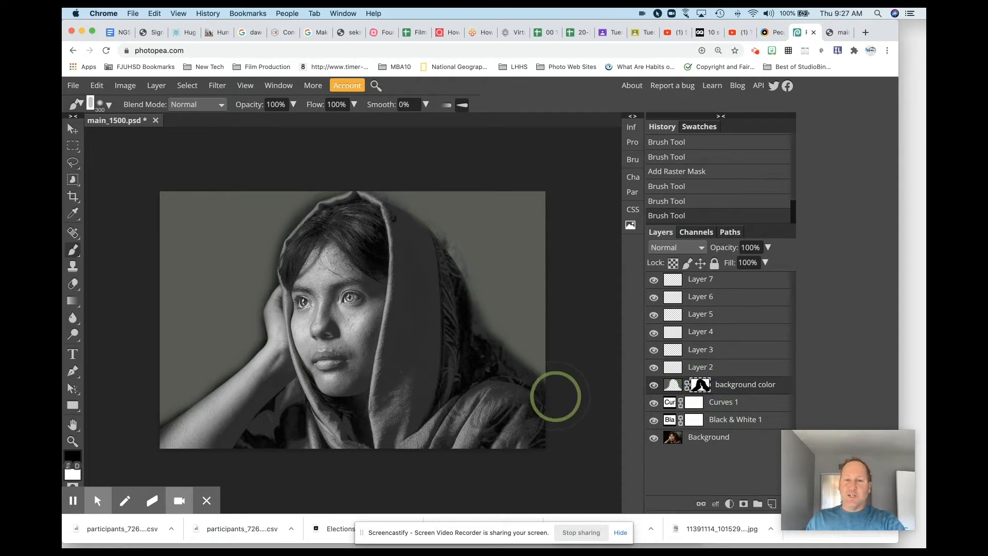
key(x)
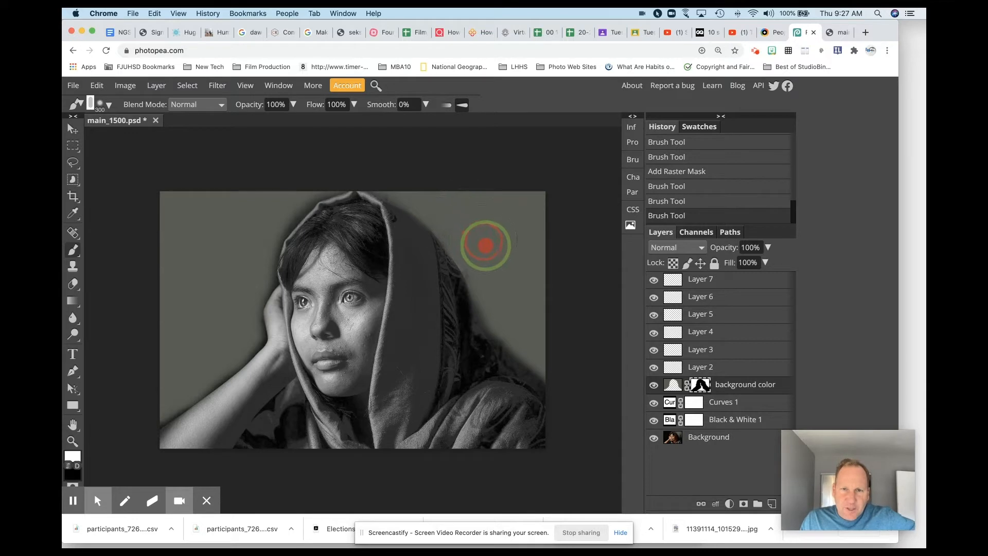
mouse_move(512, 276)
mouse_down()
mouse_move(511, 316)
mouse_move(540, 315)
mouse_move(504, 307)
mouse_move(559, 338)
mouse_move(533, 319)
mouse_move(546, 329)
mouse_move(550, 317)
mouse_move(530, 219)
mouse_up()
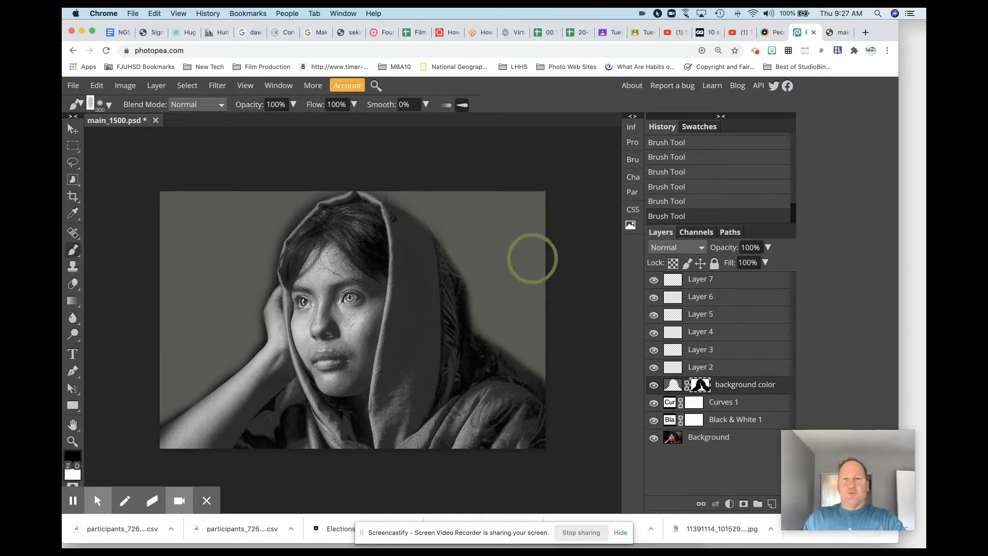
Step: Mask out a round patch of the wall color in black, and paint it back in white
key(x)
click(512, 240)
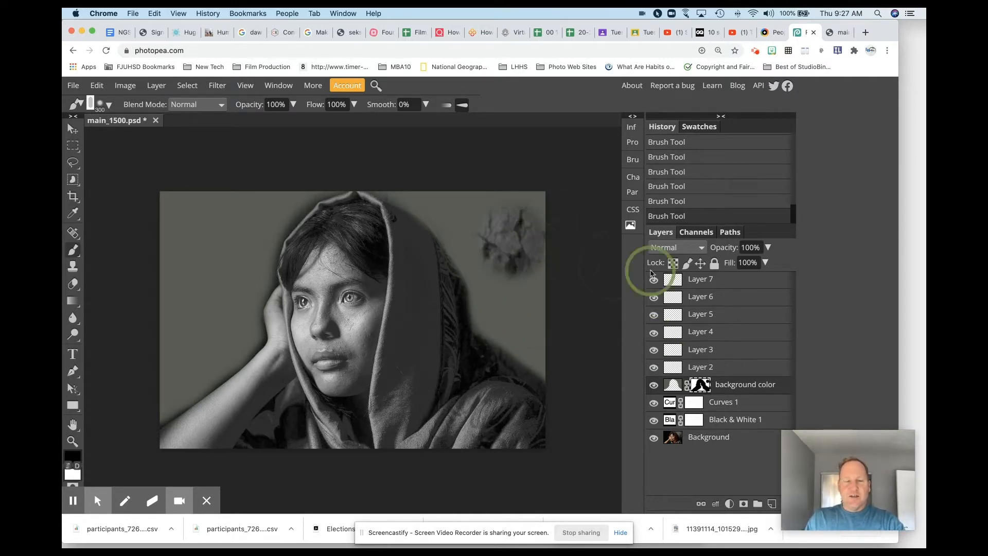
key(x)
click(512, 238)
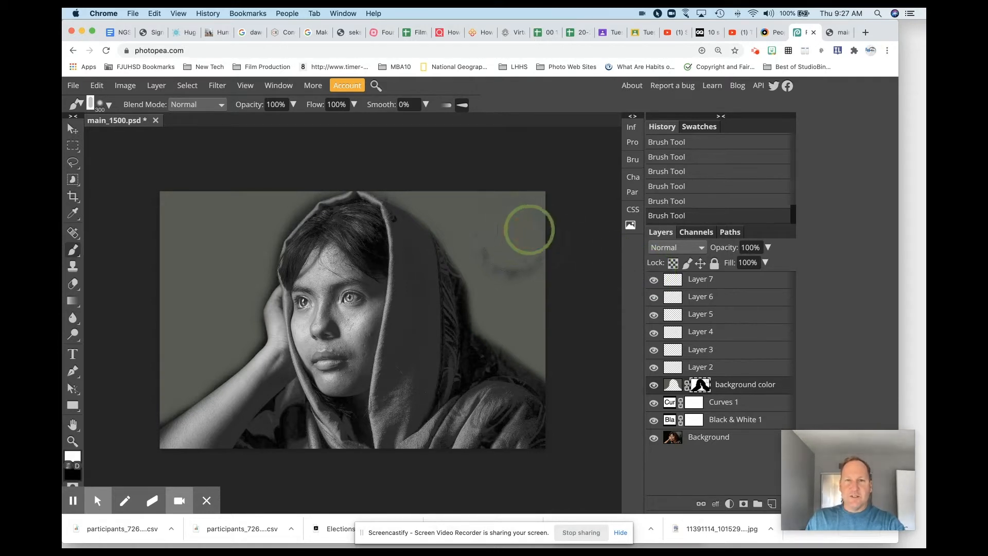
drag(535, 250, 512, 218)
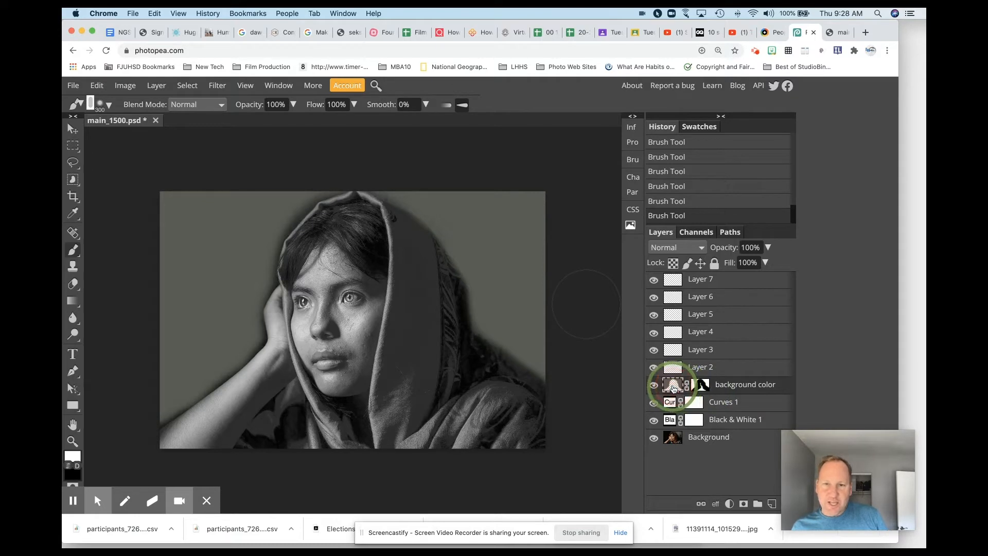
Step: Paint white strokes on the background color layer's image instead of its mask, and undo them
mouse_move(404, 276)
mouse_down()
mouse_move(432, 321)
mouse_move(431, 282)
mouse_move(386, 287)
mouse_move(373, 273)
mouse_move(394, 300)
mouse_move(484, 288)
mouse_up()
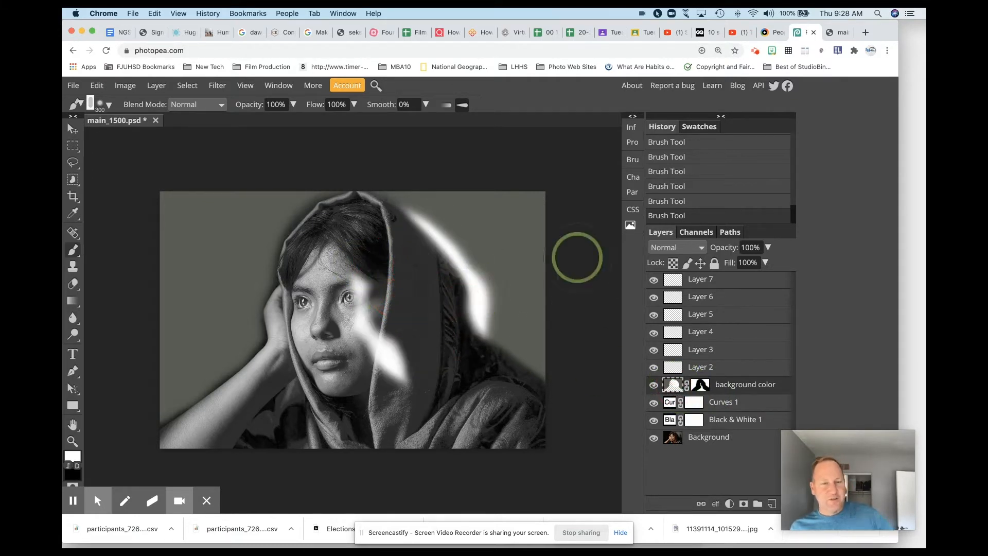
key(super+z)
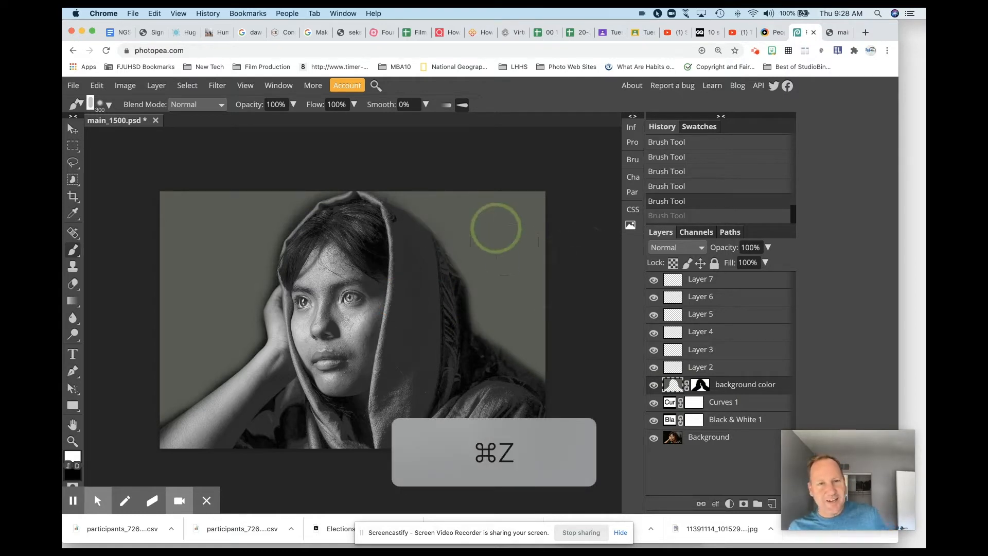
mouse_move(514, 206)
mouse_down()
mouse_move(537, 240)
mouse_move(546, 237)
mouse_up()
key(super+z)
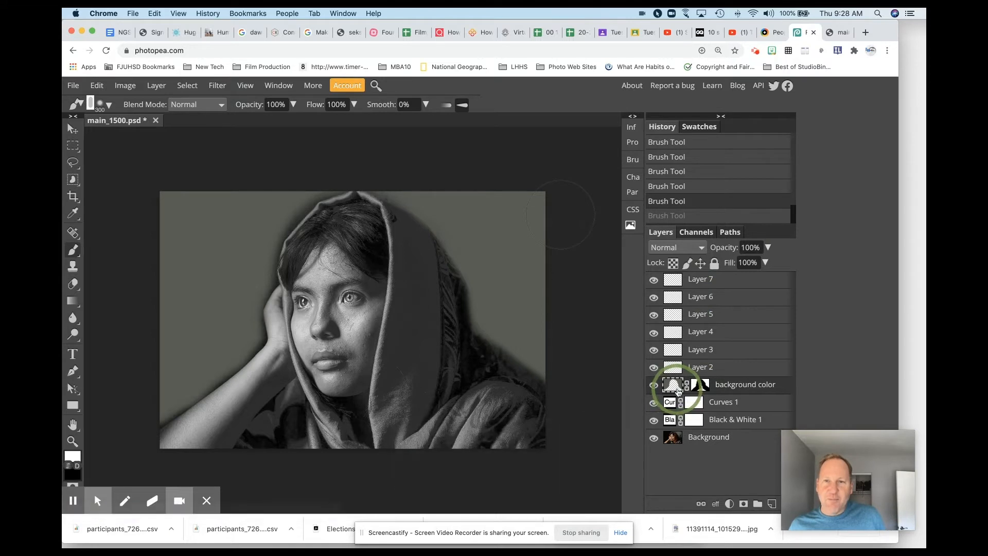
click(694, 386)
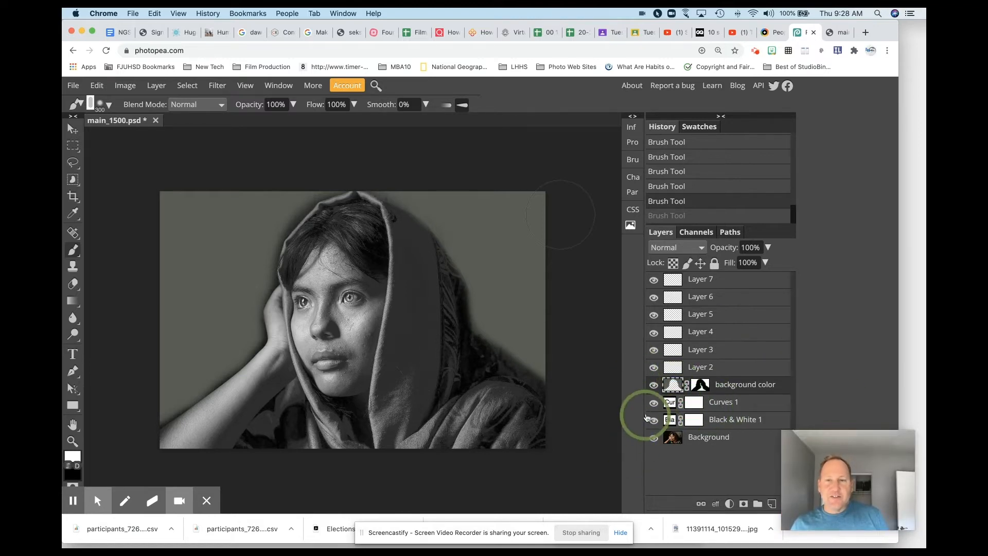
Step: Hide the two adjustment layers and the Background layer to inspect the masked wall color around the silhouette, and show them again
drag(653, 405, 654, 449)
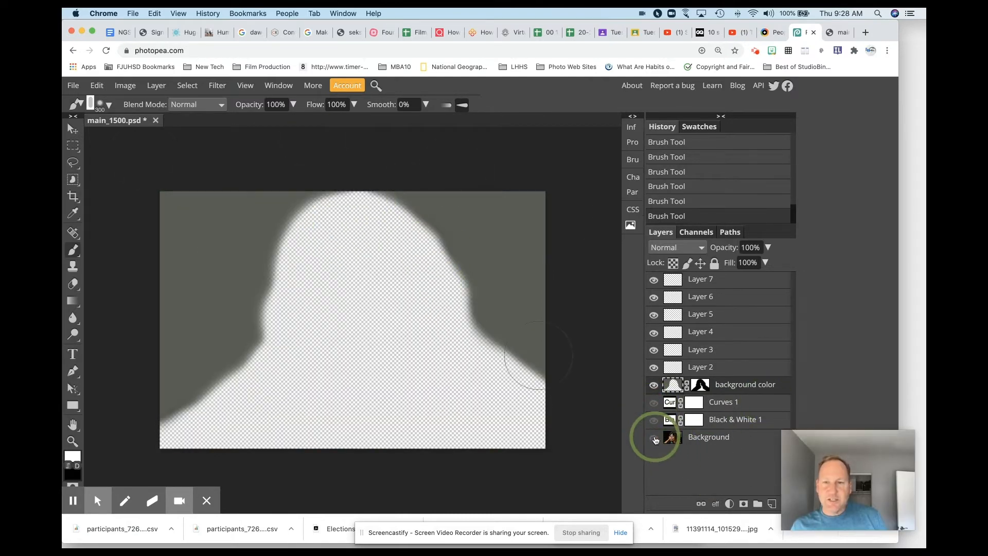
click(653, 440)
click(653, 438)
click(654, 420)
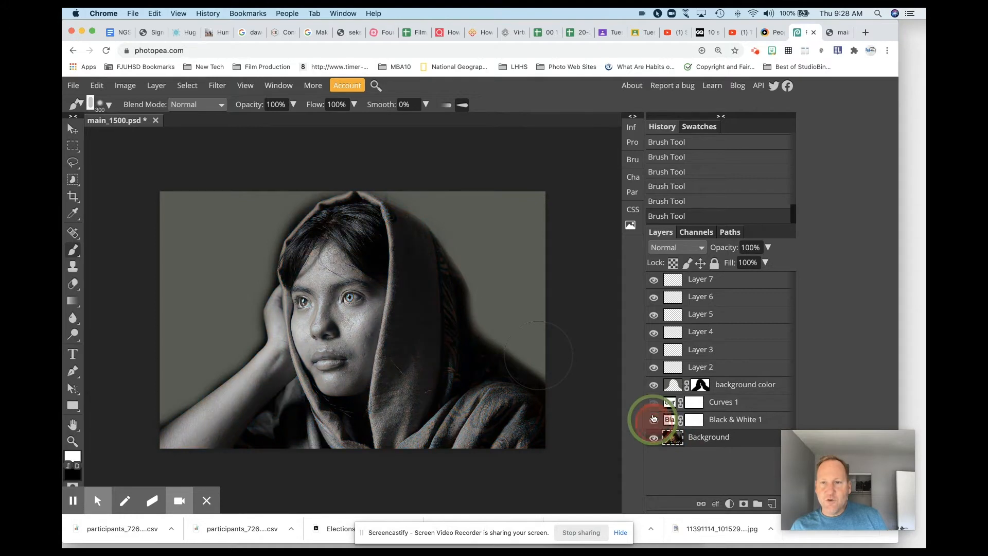
click(654, 402)
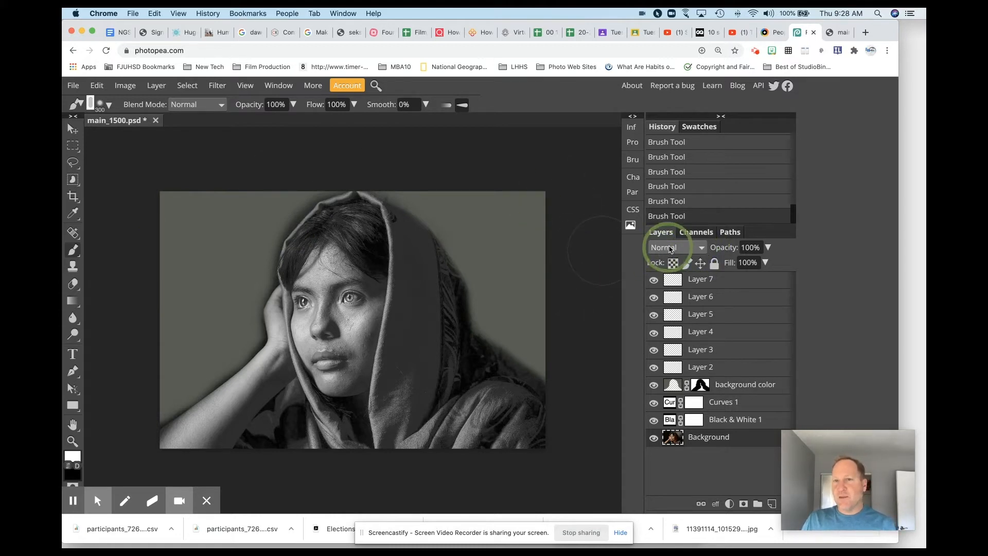
Step: Try the Darken and Multiply blend modes on the Background layer, and set it back to Normal
click(687, 250)
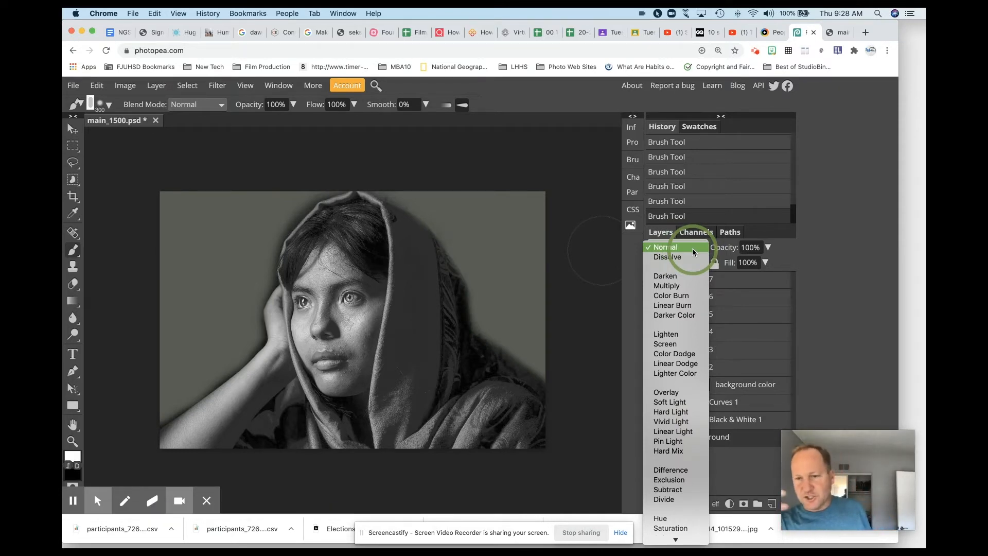
click(684, 279)
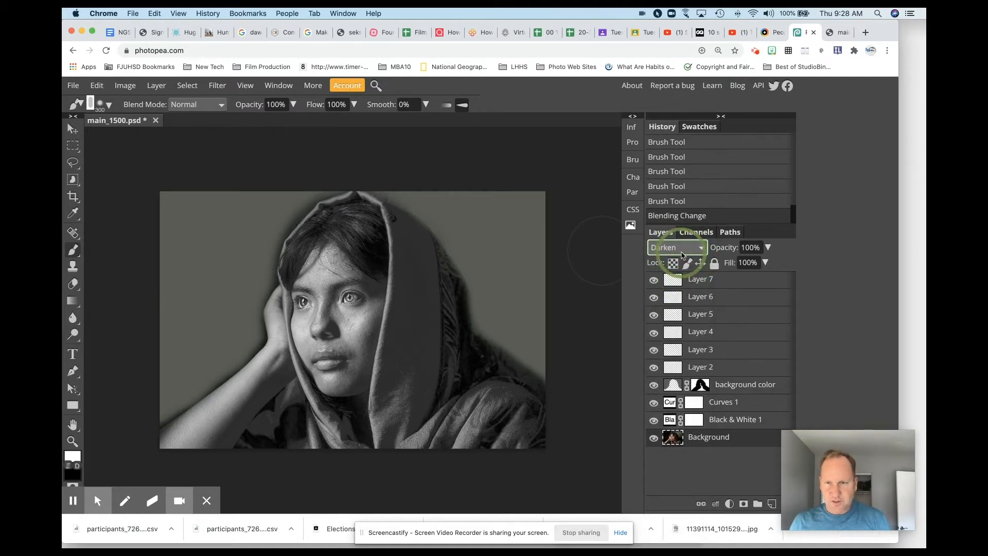
click(681, 249)
click(679, 260)
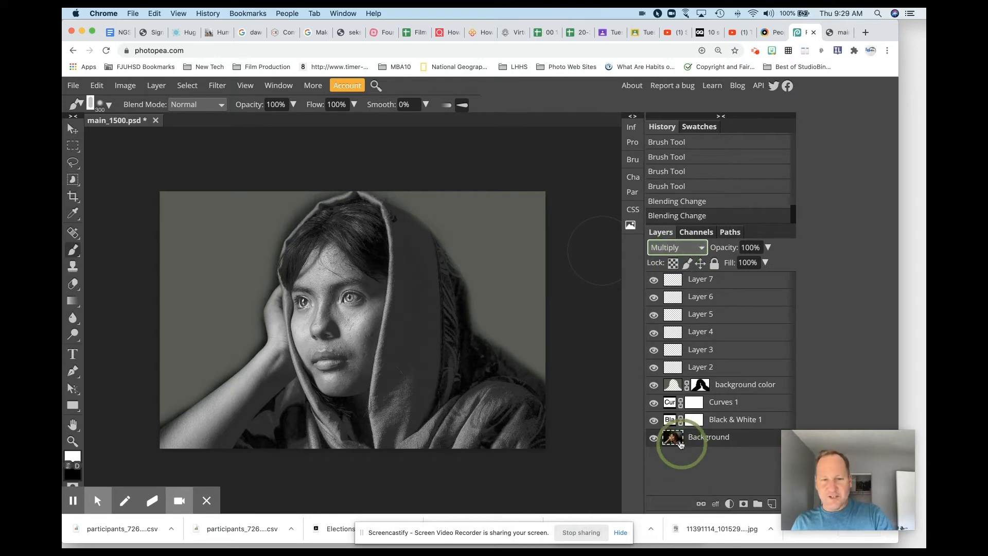
click(677, 249)
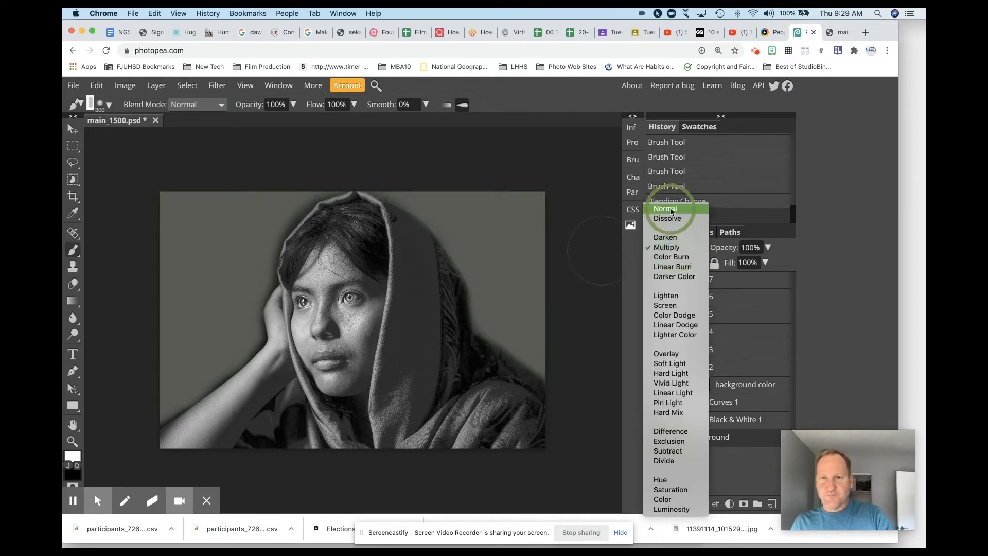
click(665, 208)
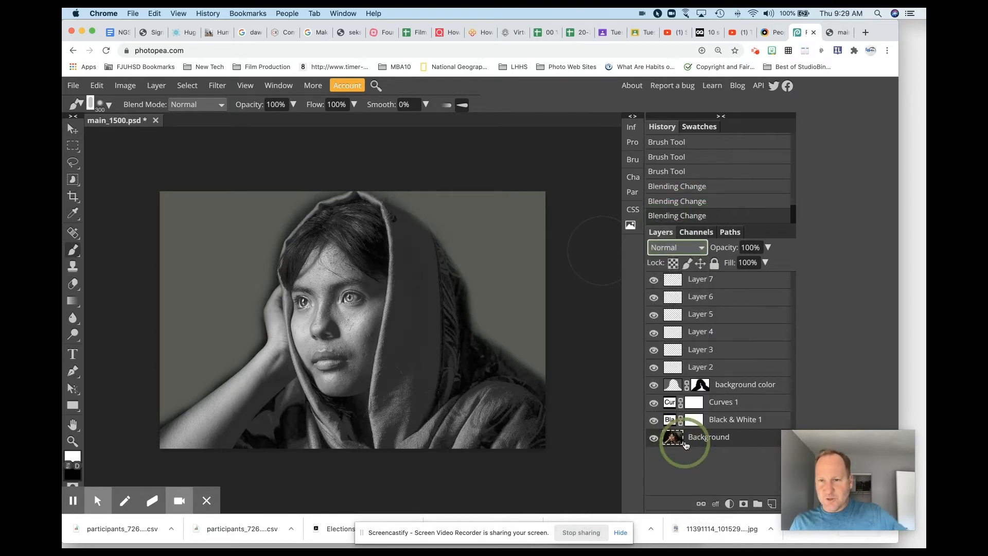
Step: Try the darkening blend modes on the background color layer, from Darken, Multiply and Color Burn through Darker Color
click(674, 385)
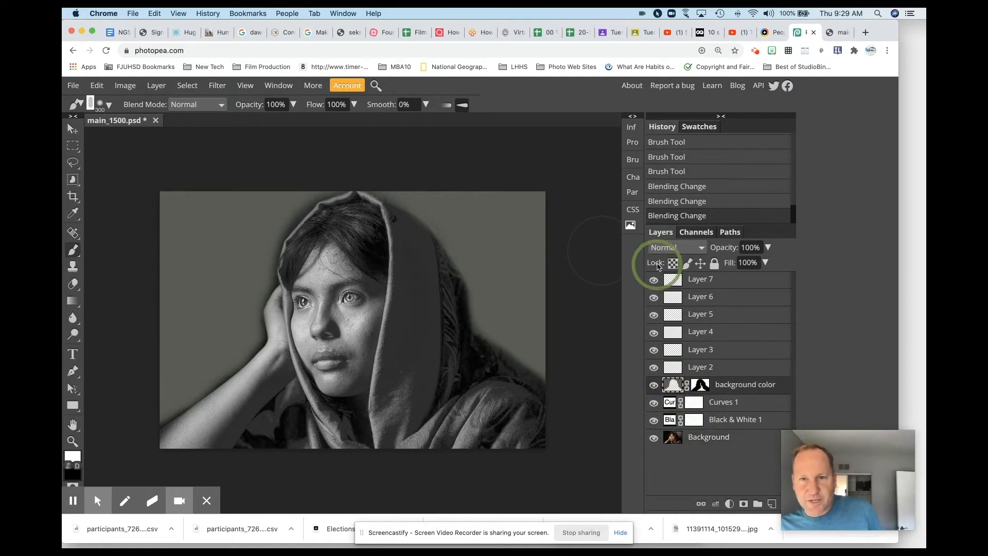
click(666, 248)
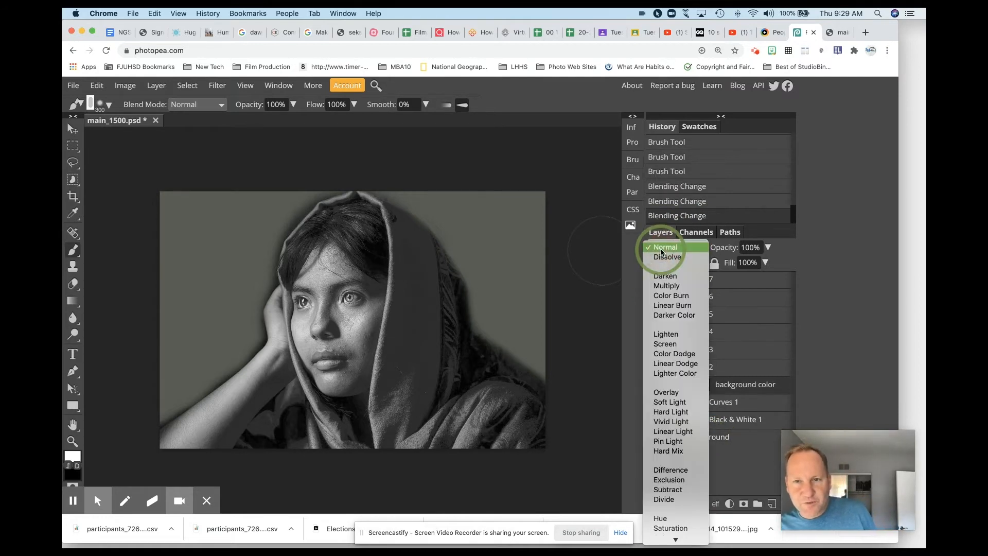
click(669, 277)
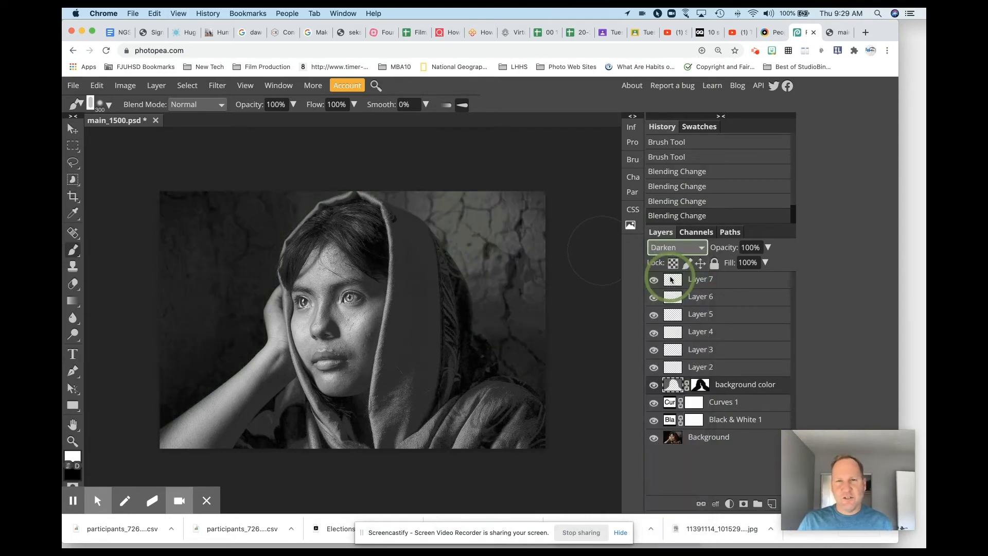
click(672, 248)
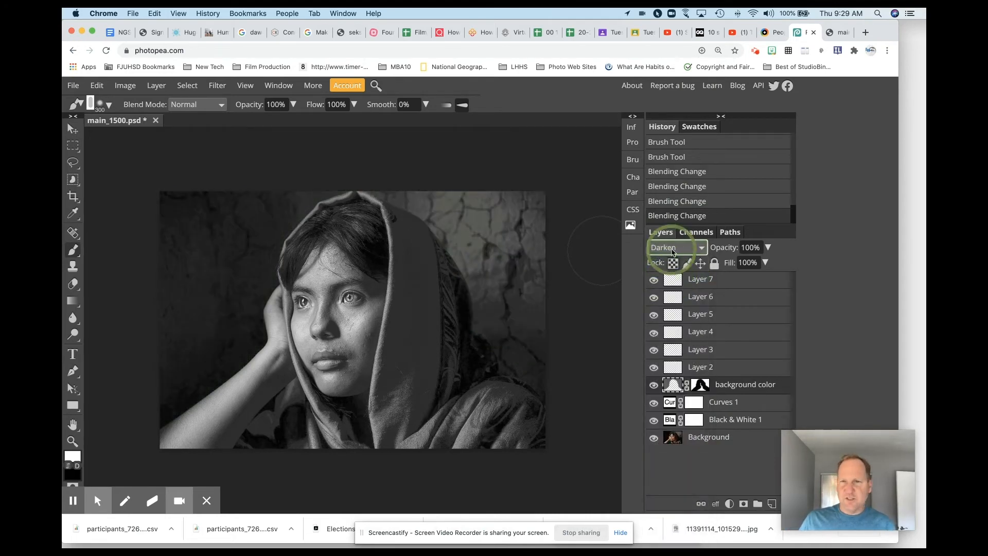
click(674, 257)
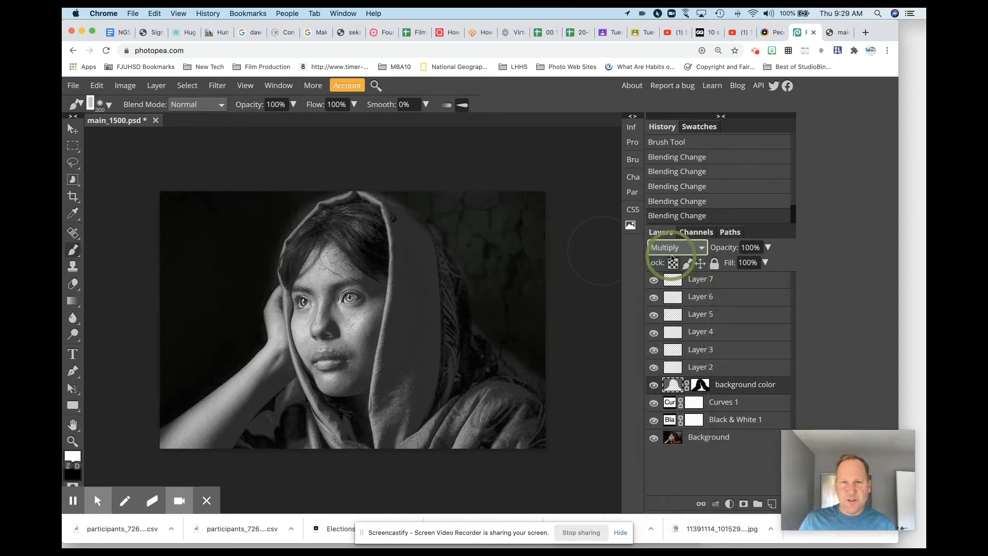
click(671, 257)
click(667, 258)
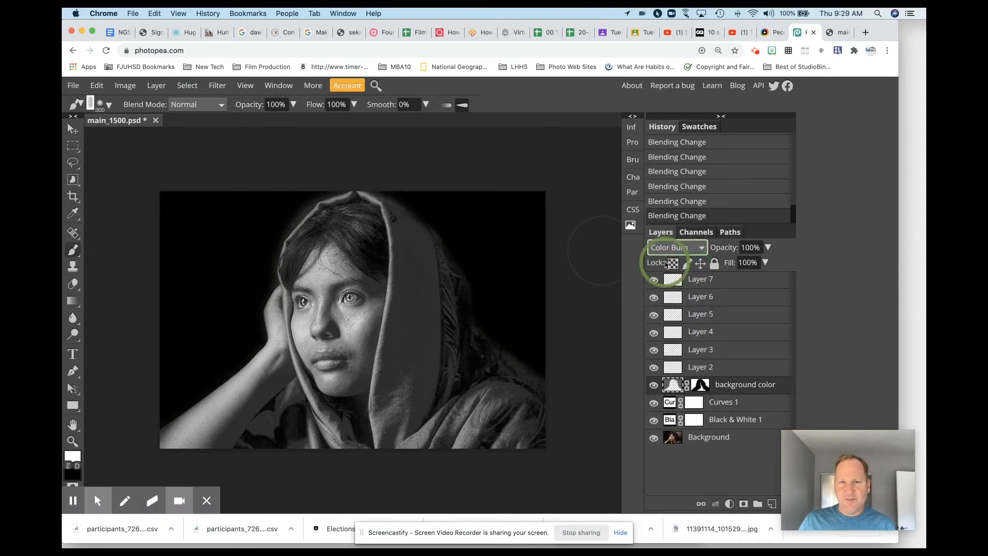
click(667, 259)
click(671, 248)
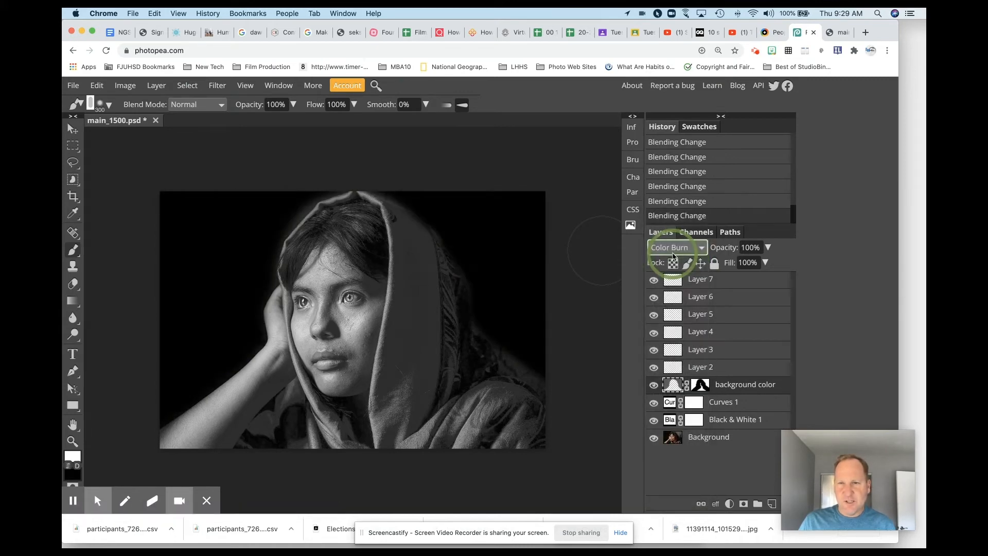
click(672, 248)
click(672, 258)
Step: Try the Lighten, Screen, Color Dodge and Linear Dodge blend modes on the background color layer
click(673, 251)
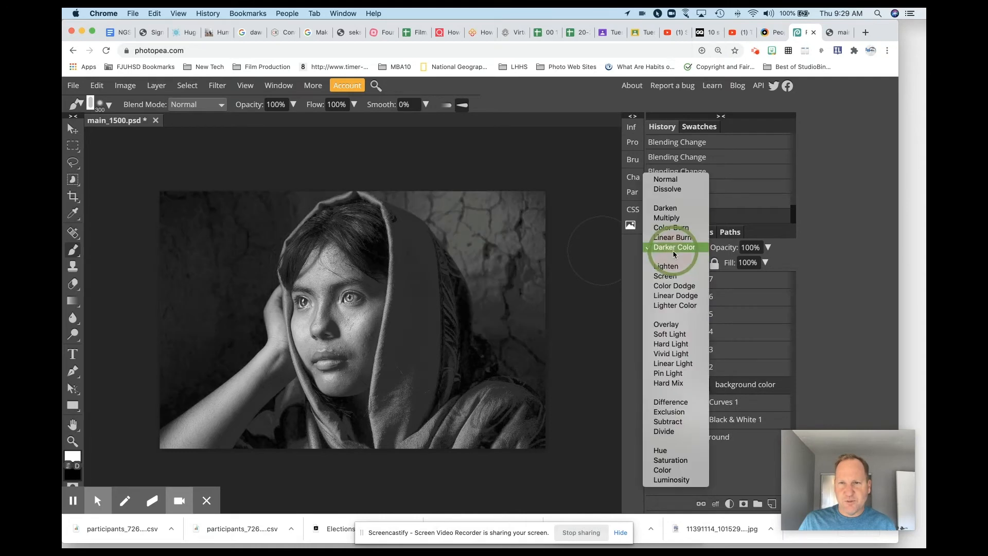
click(672, 265)
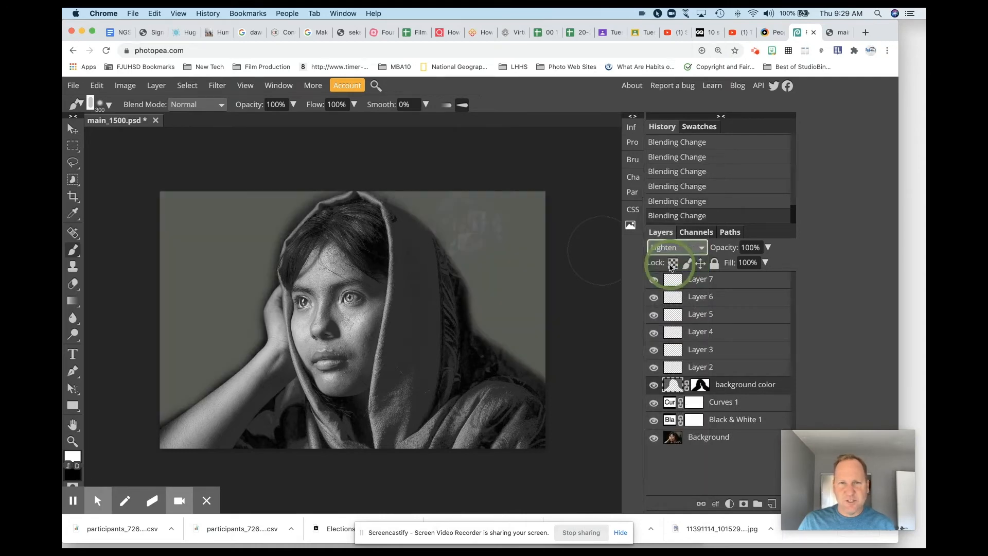
click(669, 253)
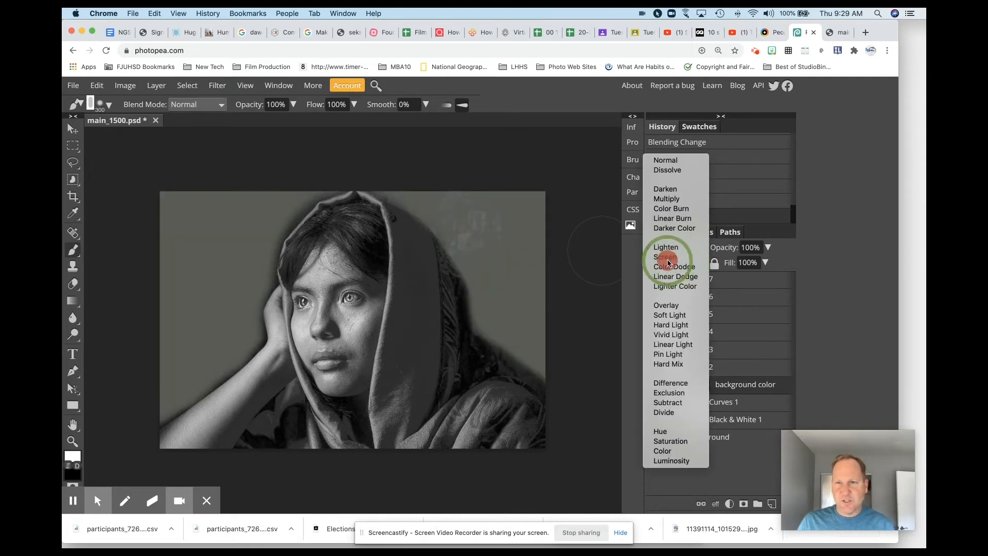
click(671, 261)
click(672, 251)
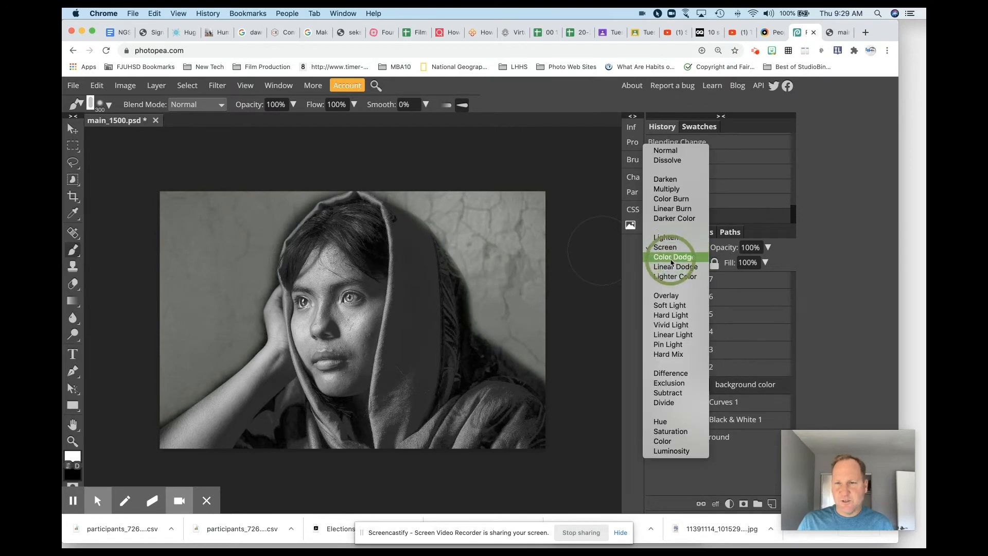
click(672, 257)
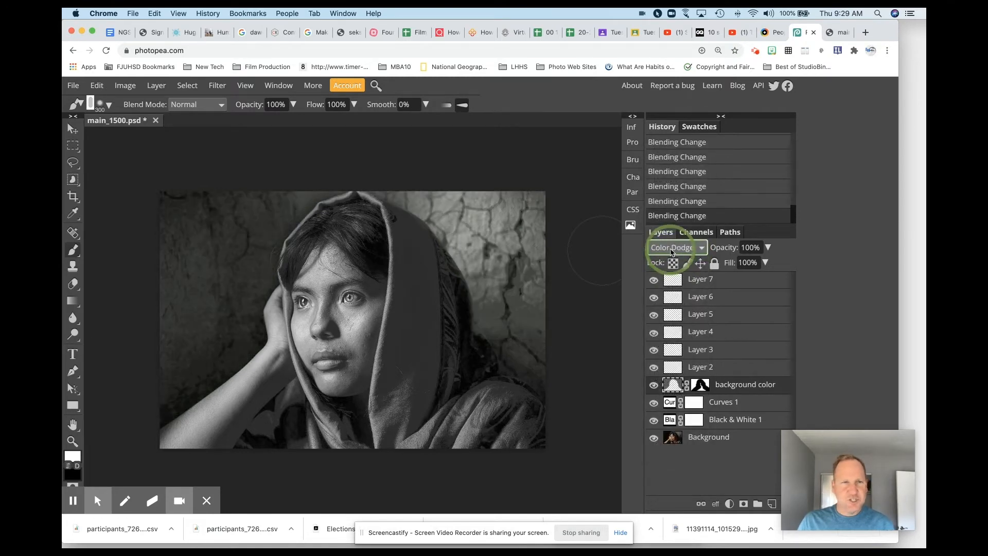
click(671, 251)
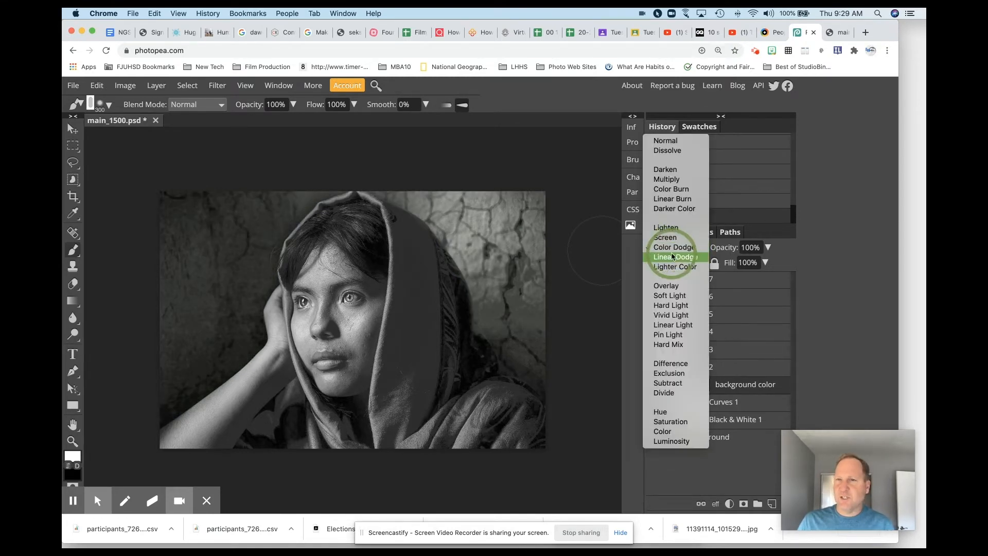
click(673, 257)
Step: Compare Overlay, Soft Light and Hard Light on the background color layer, and set its blend mode to Soft Light
click(666, 251)
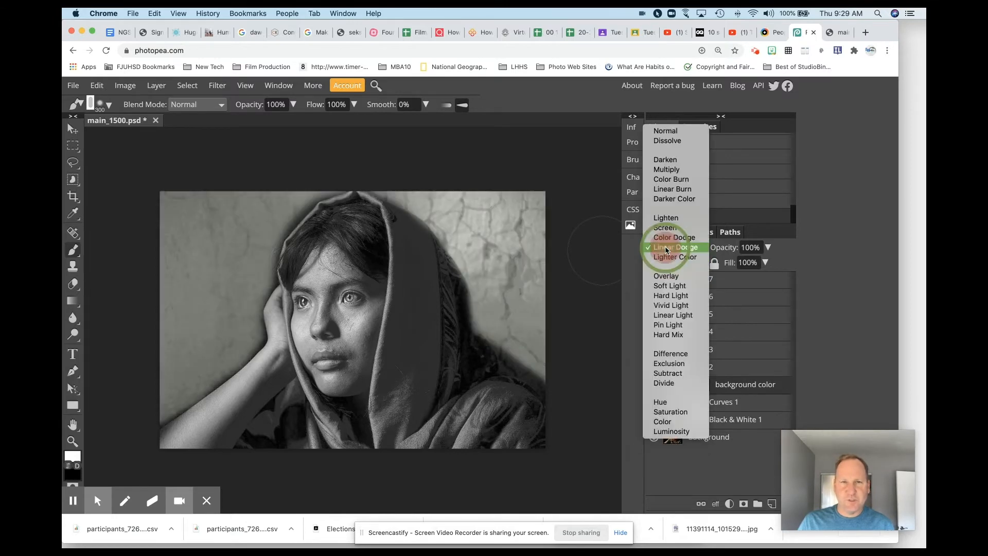
click(665, 276)
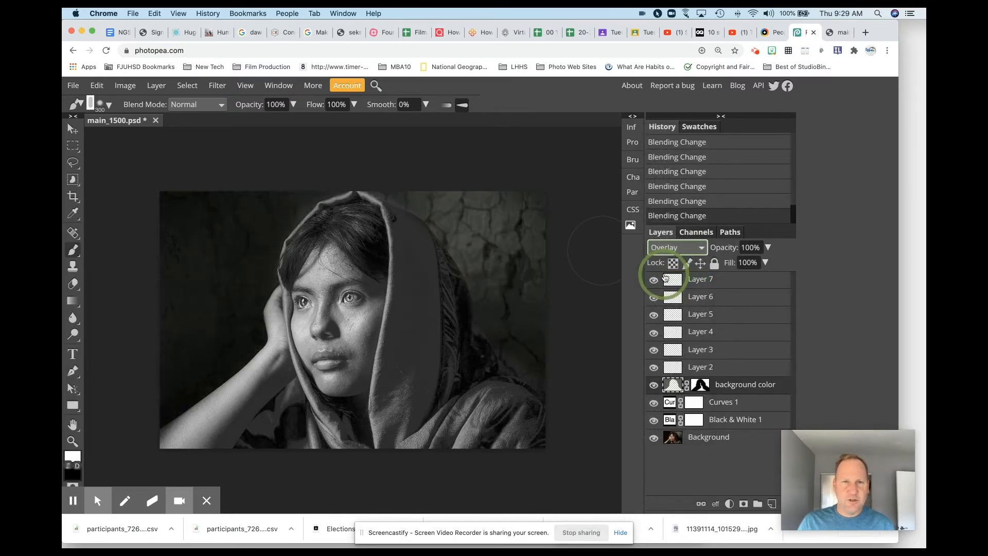
click(669, 248)
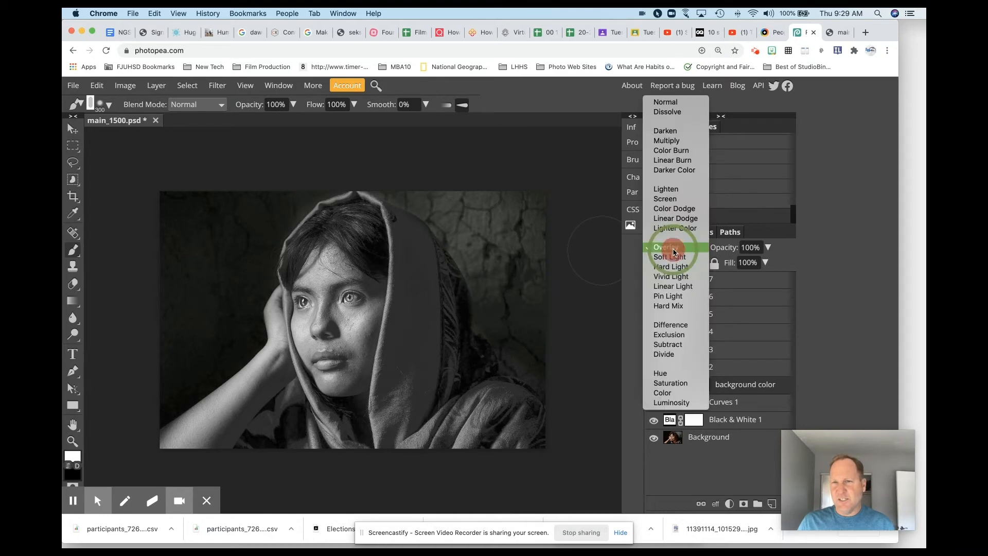
click(675, 257)
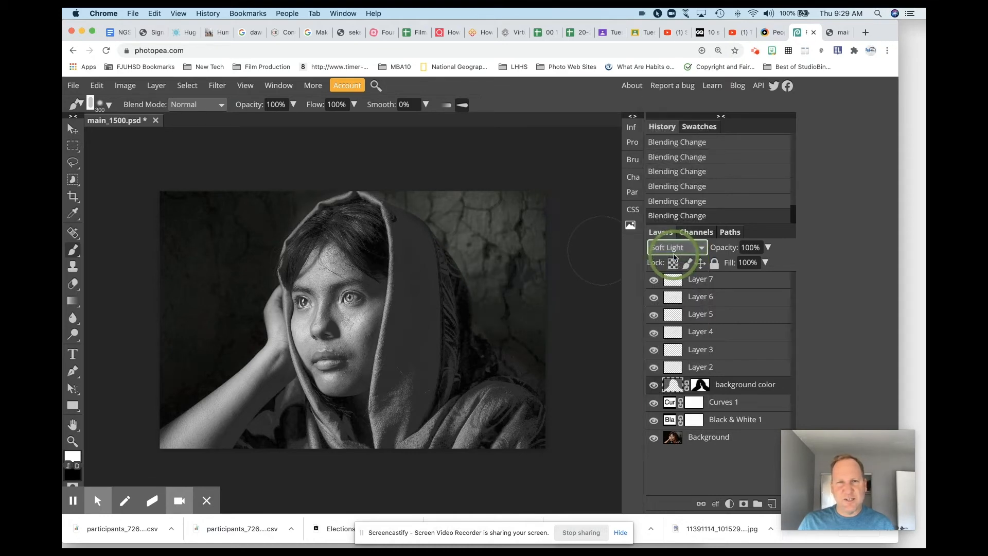
click(676, 251)
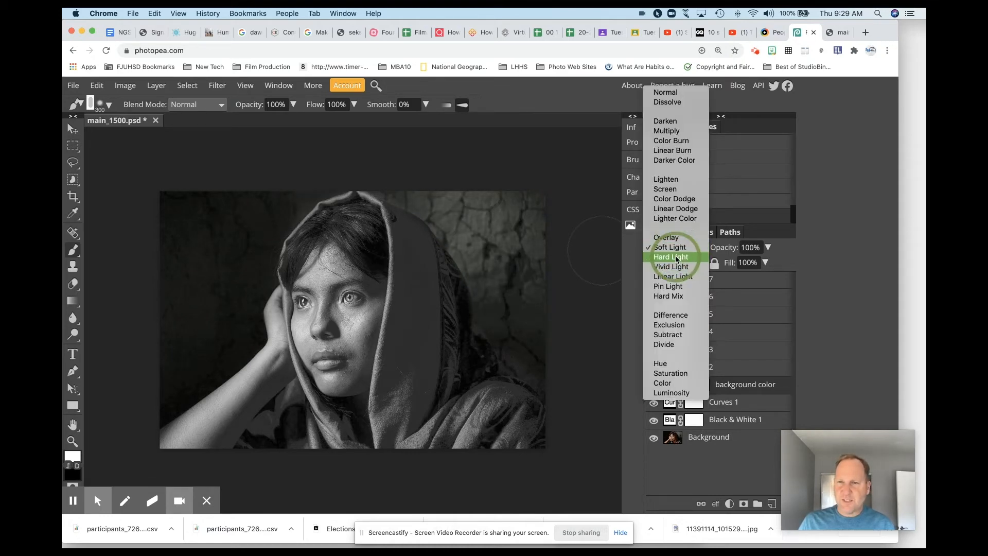
click(676, 259)
click(676, 250)
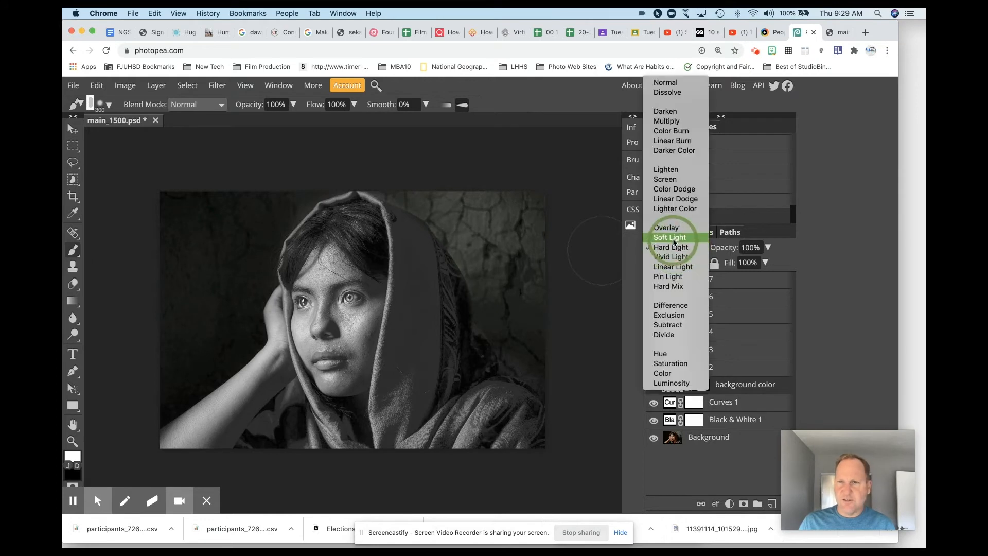
click(674, 240)
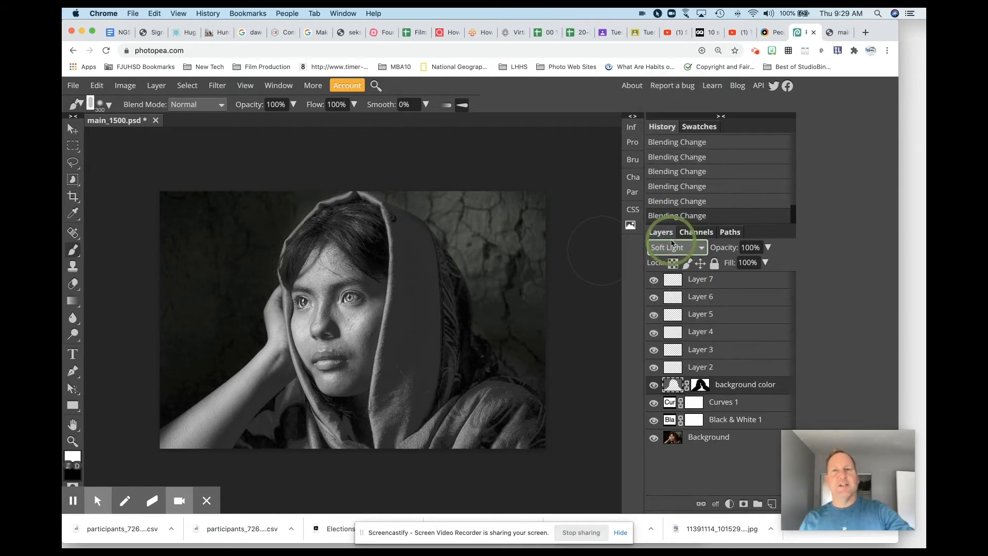
Step: Try lowering the background color layer's opacity to about 16%, and return it to 100%
click(770, 248)
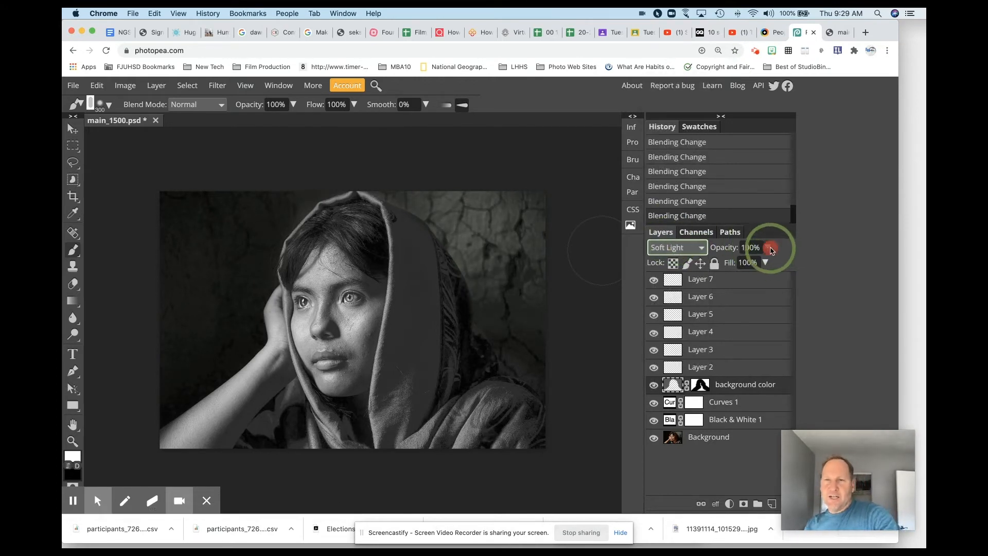
drag(764, 264, 751, 267)
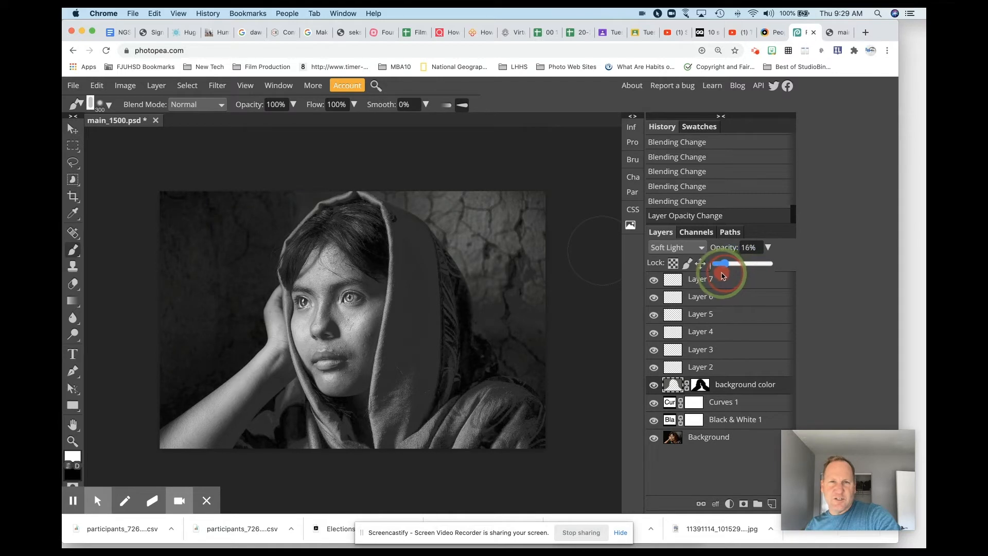
drag(716, 275, 840, 267)
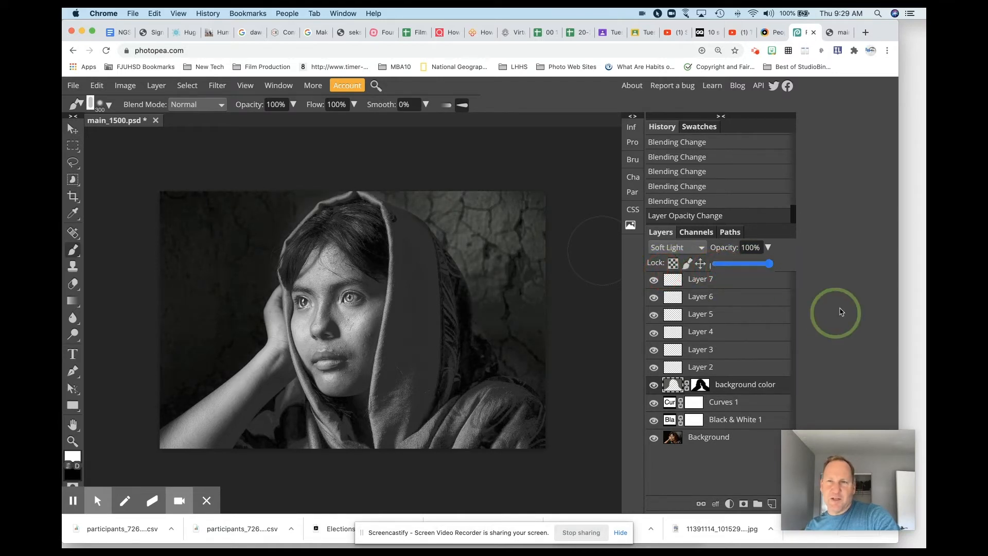
click(844, 291)
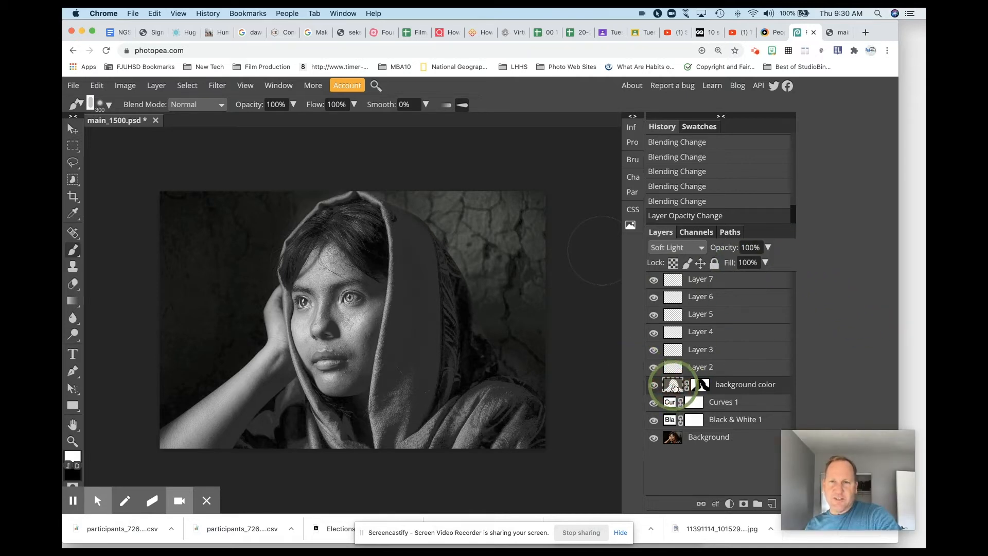
Step: Apply Hue/Saturation to the background color layer with Hue 27, Saturation 55 and Lightness 33
click(129, 91)
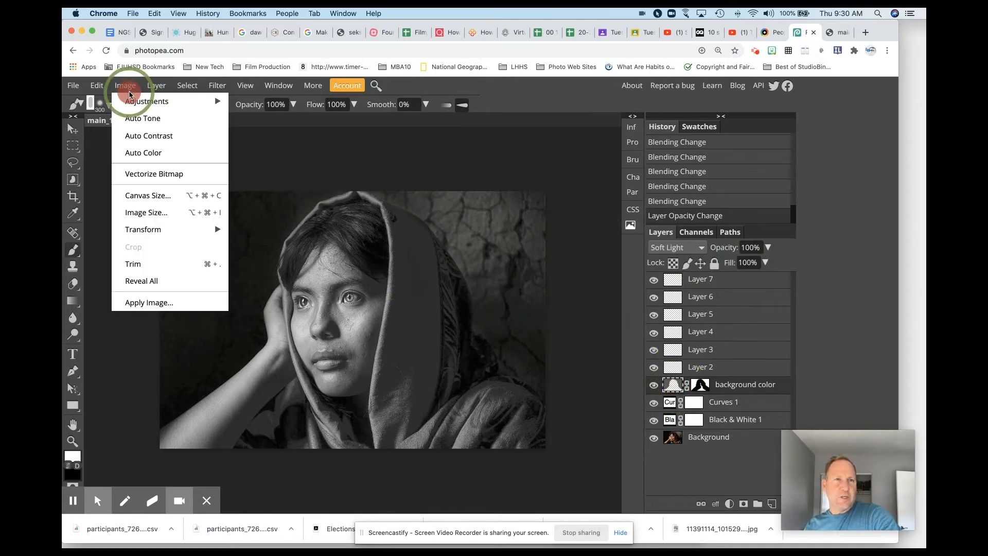
mouse_move(170, 102)
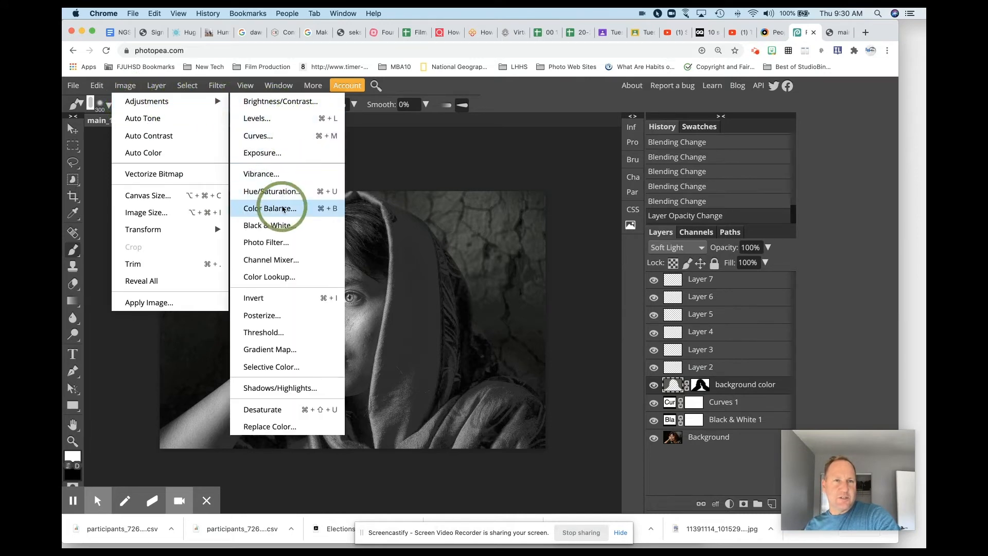
click(278, 191)
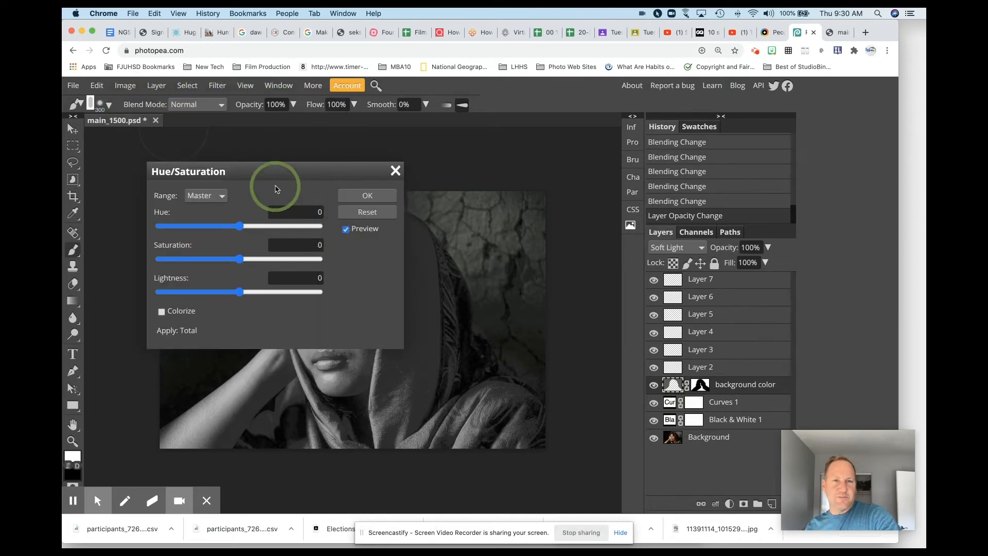
drag(280, 171, 690, 200)
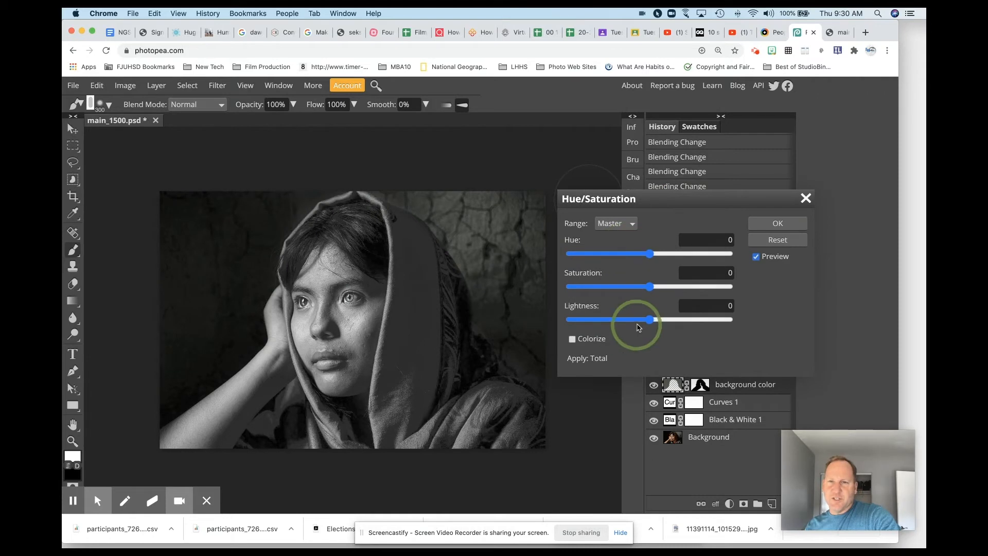
drag(649, 320, 694, 288)
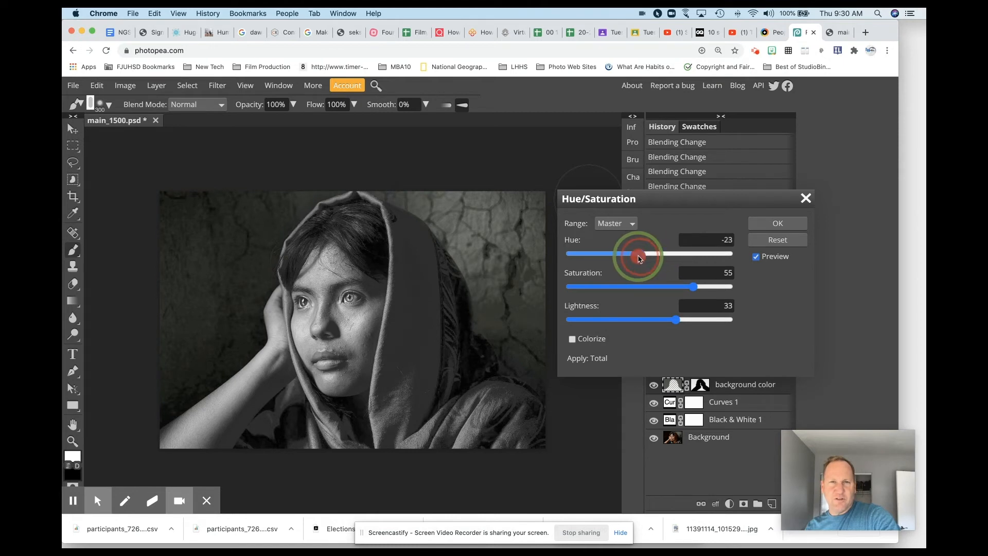
drag(636, 254, 662, 259)
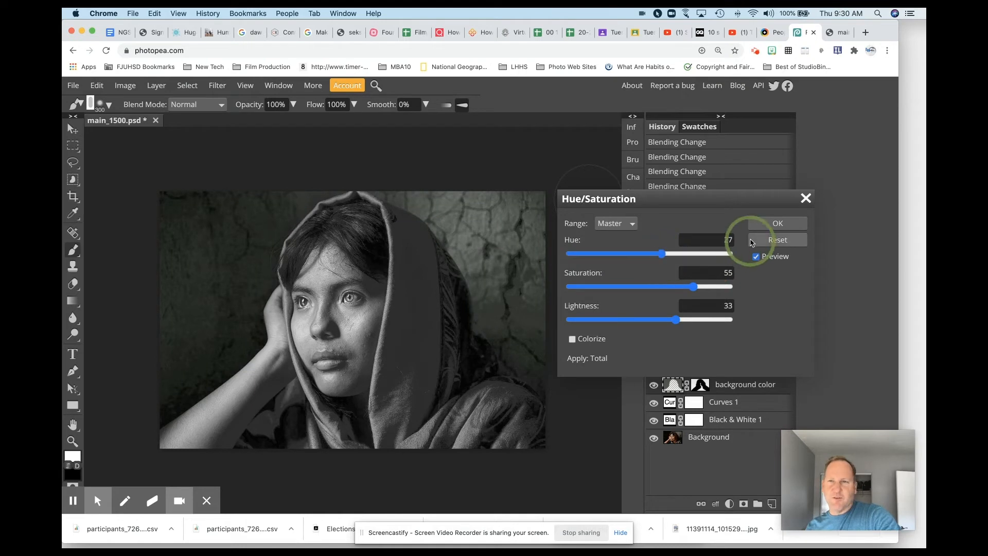
click(761, 225)
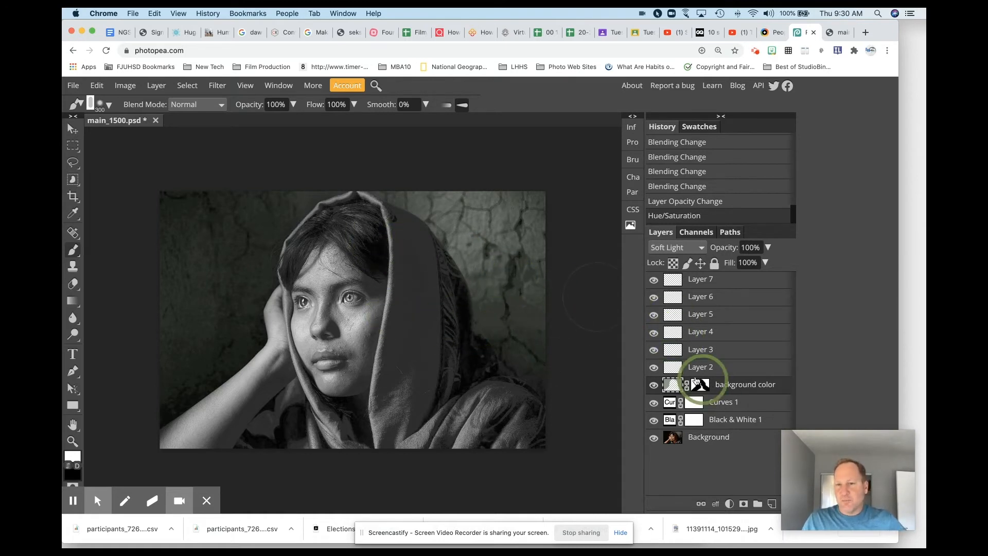
Step: Rename Layer 2 as skin
click(670, 367)
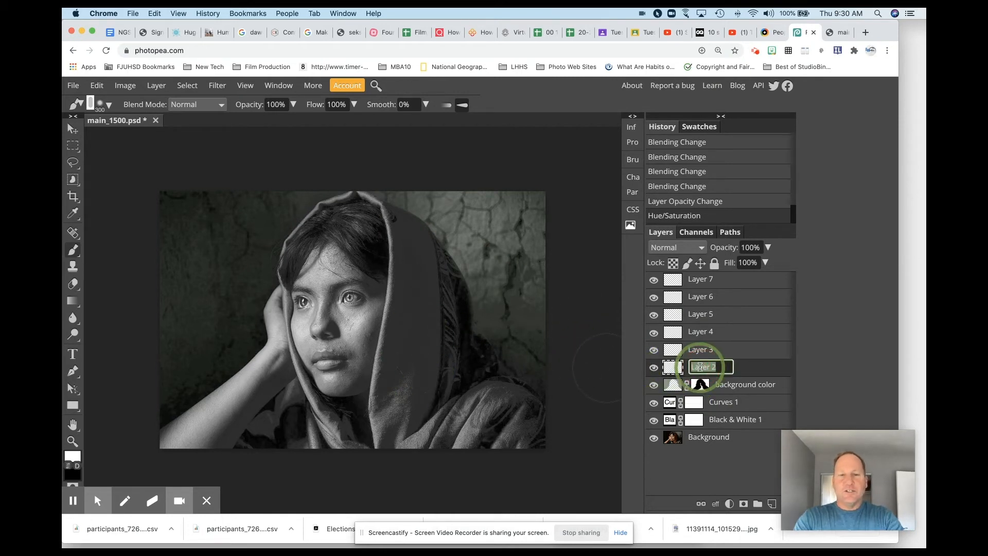
text(g)
key(Return)
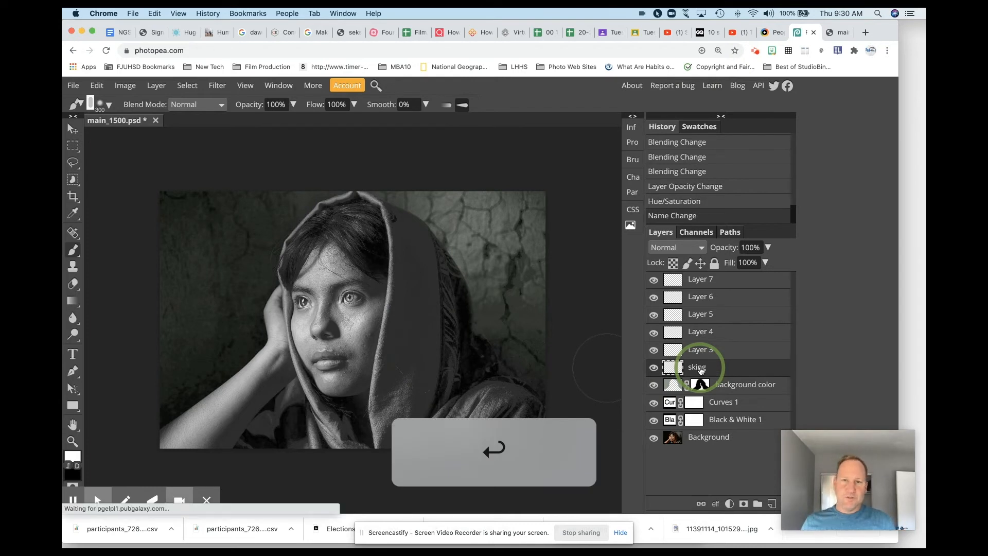
double_click(698, 367)
text(sk)
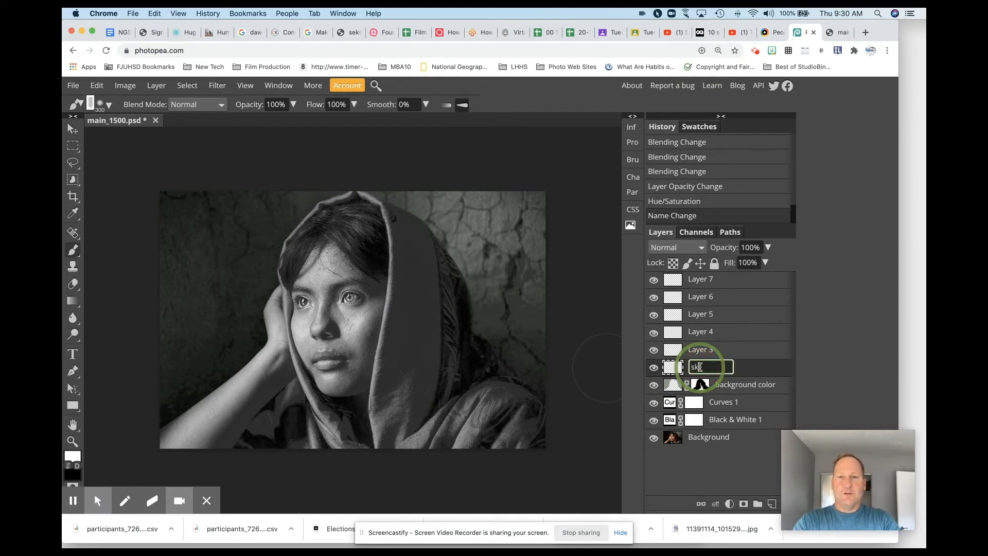
text(in)
key(Return)
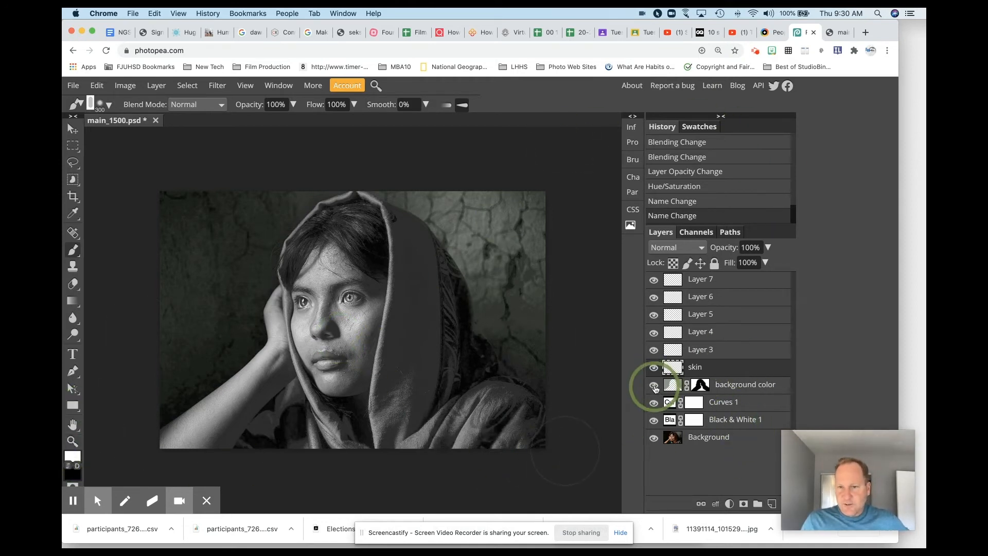
Step: Hide the layers covering the color photo, sample skin tone a56e50 from the face as foreground color, and show them again with the skin layer selected
drag(654, 385, 654, 418)
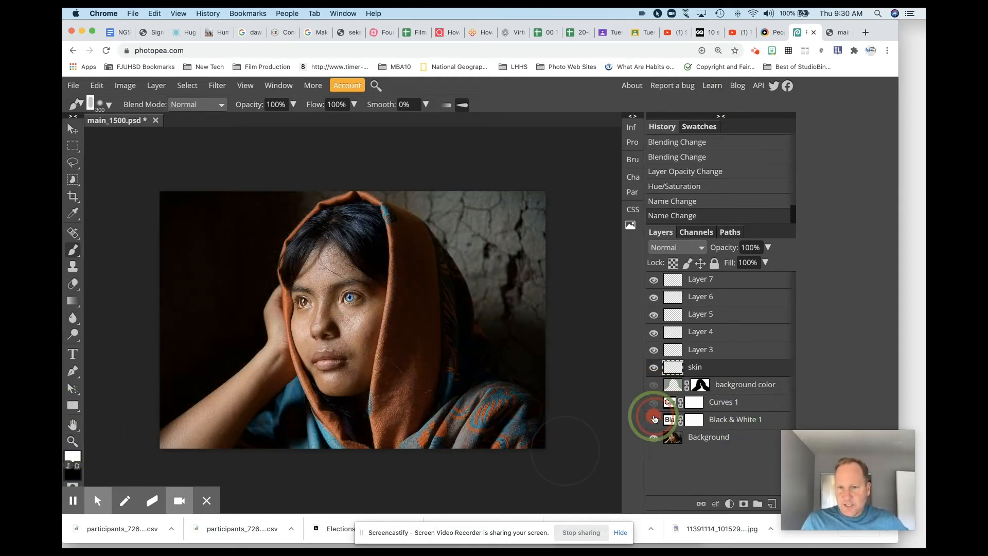
click(679, 441)
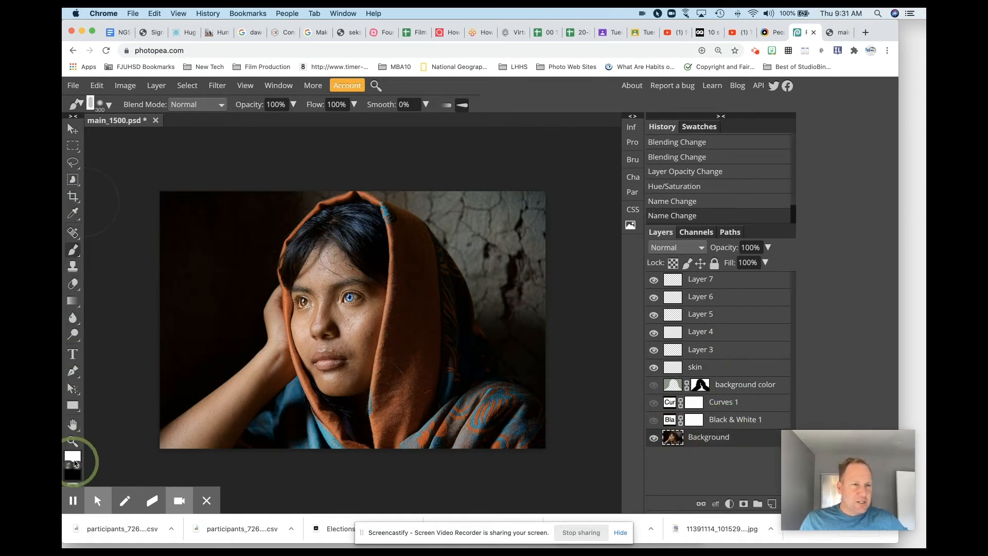
click(72, 458)
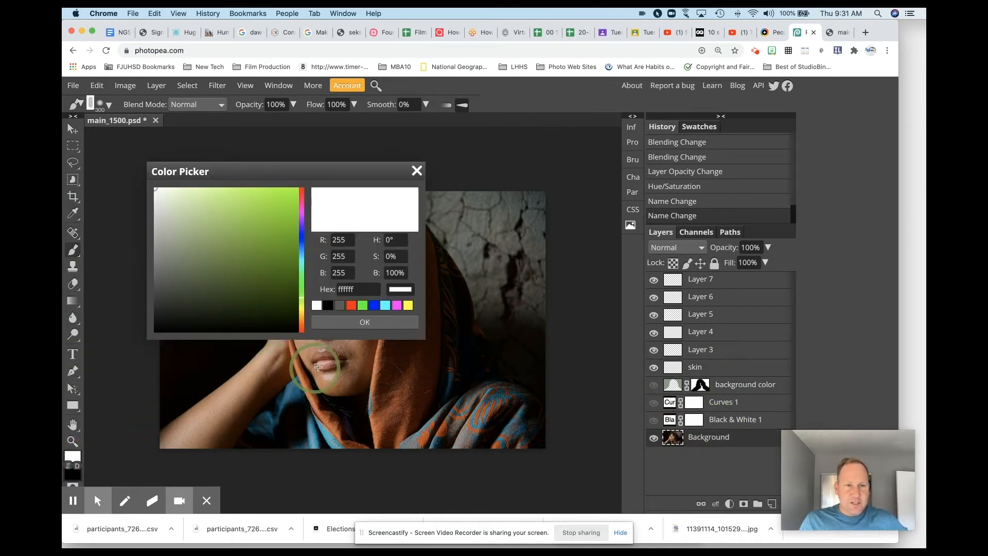
click(346, 349)
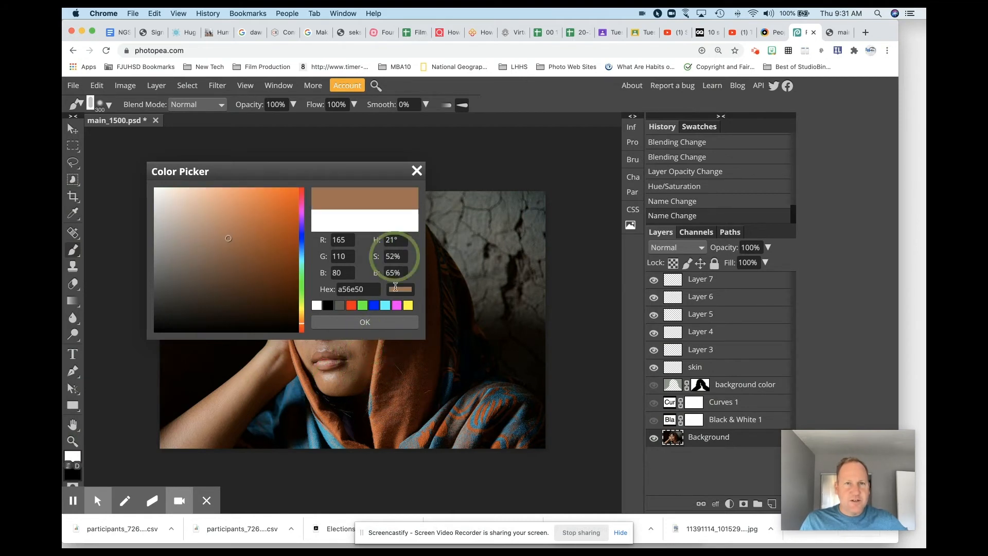
click(371, 321)
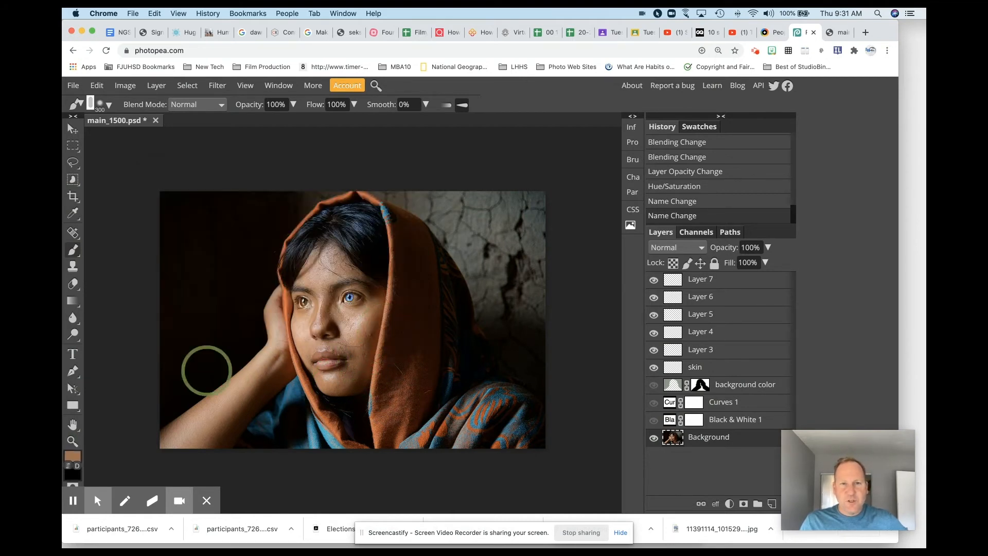
click(672, 370)
drag(654, 384, 654, 419)
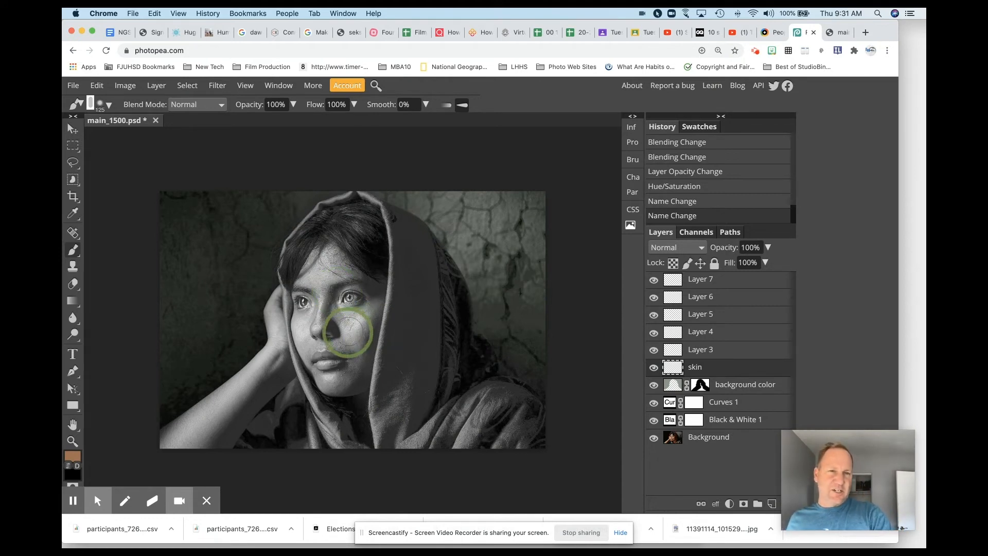
Step: Paint the cheeks, forehead, nose and chin on the skin layer in the sampled tone with an 80-size brush
key(bracketleft)
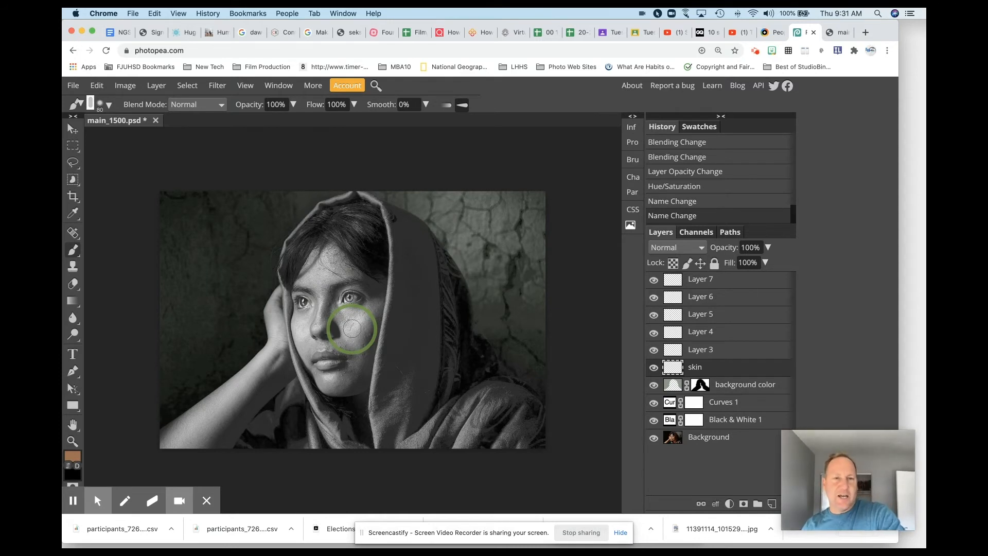
click(352, 328)
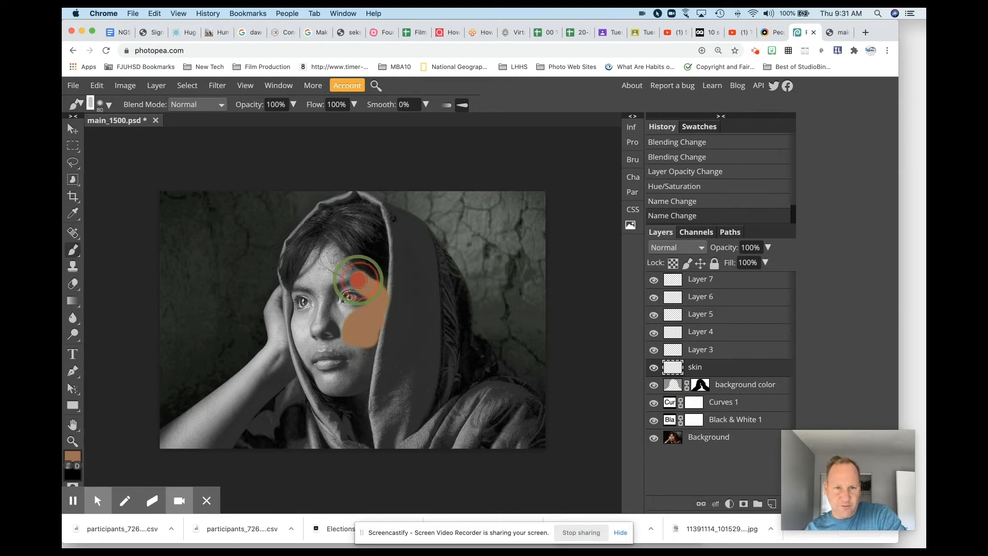
mouse_move(358, 280)
mouse_down()
mouse_move(348, 269)
mouse_move(367, 313)
mouse_up()
drag(329, 314, 302, 288)
mouse_move(303, 320)
mouse_down()
mouse_move(313, 317)
mouse_move(308, 345)
mouse_up()
mouse_move(317, 355)
mouse_down()
mouse_move(368, 334)
mouse_move(354, 378)
mouse_up()
Step: Paint the finer areas of the face with a smaller brush, leaving the eyes uncovered
key(super+plus)
key(super+plus)
key(bracketleft)
key(bracketleft)
key(bracketleft)
key(bracketleft)
key(bracketleft)
key(bracketleft)
mouse_move(434, 309)
mouse_down()
mouse_move(450, 399)
mouse_move(450, 264)
mouse_up()
Step: Paint the hand and the edges of the forearm in the skin tone, using straight strokes with a 40-size brush along the arm
scroll(450, 309, left, 3)
scroll(450, 264, down, 4)
mouse_move(521, 154)
mouse_down()
mouse_move(517, 201)
mouse_move(480, 298)
mouse_up()
key(bracketright)
key(bracketright)
mouse_move(483, 402)
mouse_down()
mouse_move(480, 177)
mouse_move(304, 408)
mouse_up()
shift+click(396, 278)
shift+click(172, 457)
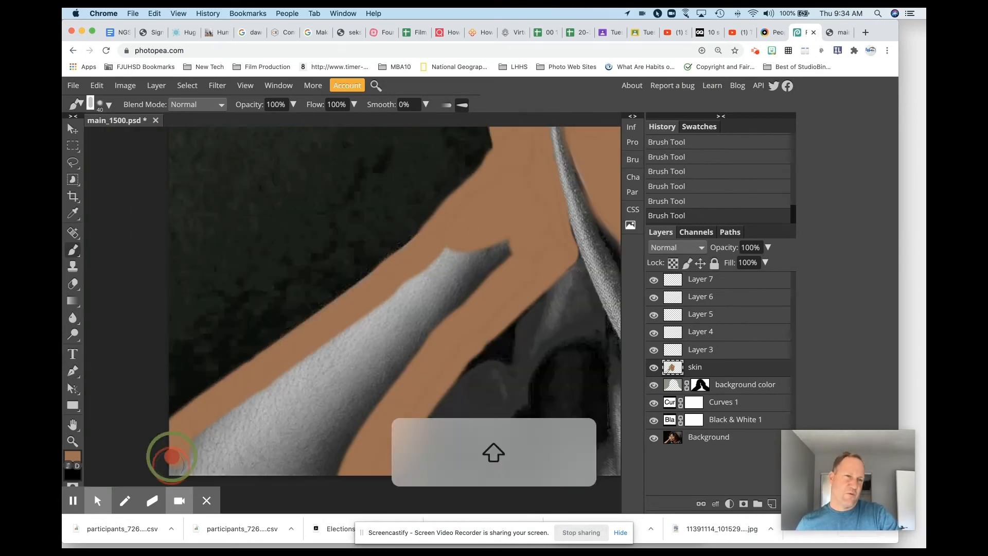
Step: Fill the inside of the forearm and the neck area between the scarf folds with skin tone using a 60-size brush
key(bracketright)
key(bracketright)
drag(205, 447, 437, 288)
drag(330, 309, 326, 154)
drag(278, 155, 332, 311)
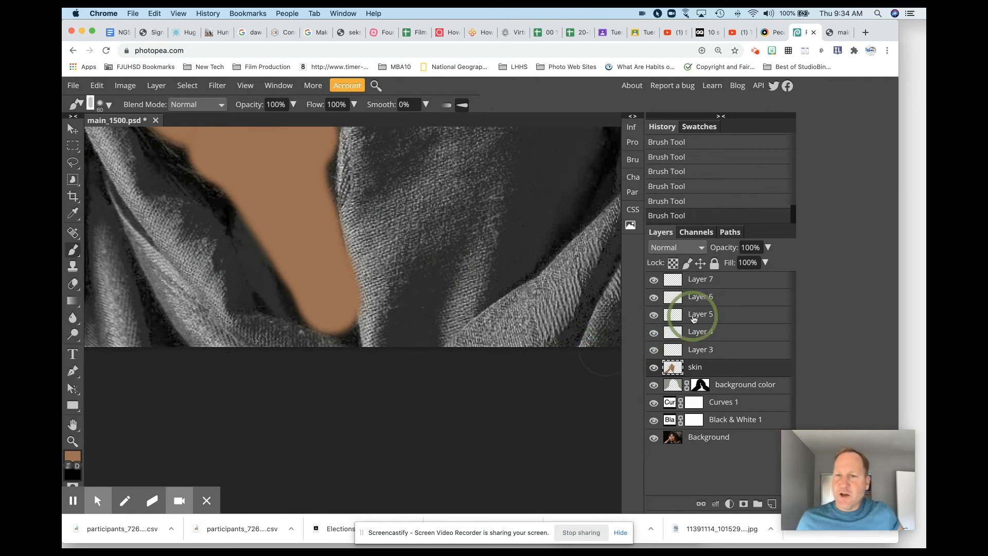
Step: Add a layer mask to the skin layer and paint black on it to trim the color spilling over the scarf at the neck
click(743, 503)
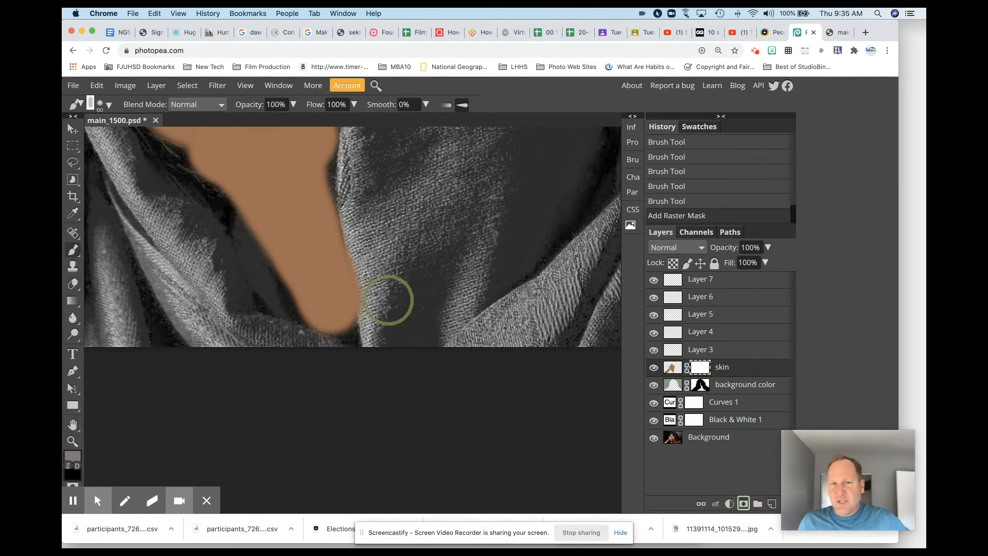
click(76, 467)
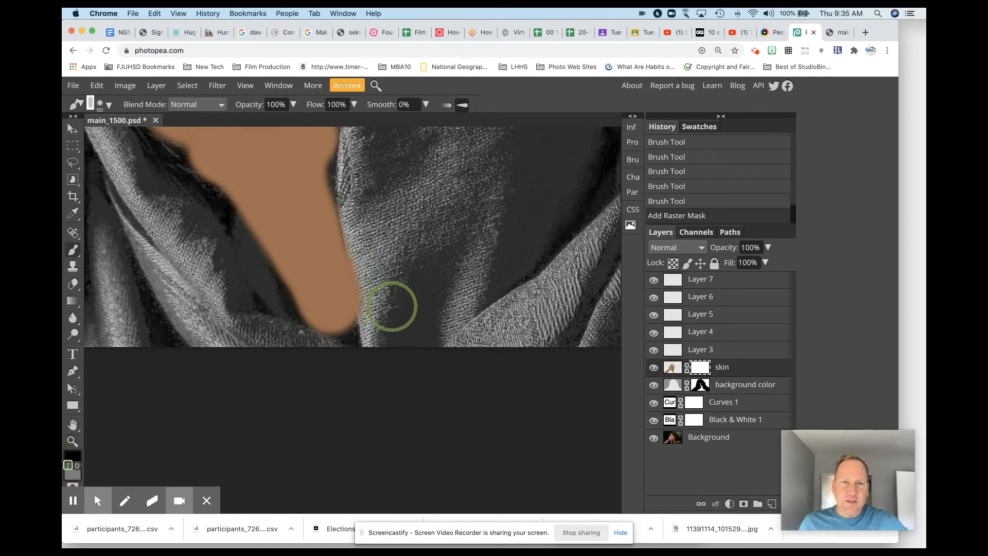
mouse_move(375, 319)
mouse_down()
mouse_move(382, 207)
mouse_move(376, 304)
mouse_move(356, 169)
mouse_move(376, 131)
mouse_move(370, 264)
mouse_up()
mouse_move(318, 346)
mouse_down()
mouse_move(223, 267)
mouse_move(243, 297)
mouse_move(269, 321)
mouse_move(262, 288)
mouse_move(141, 151)
mouse_up()
key(super+minus)
key(super+minus)
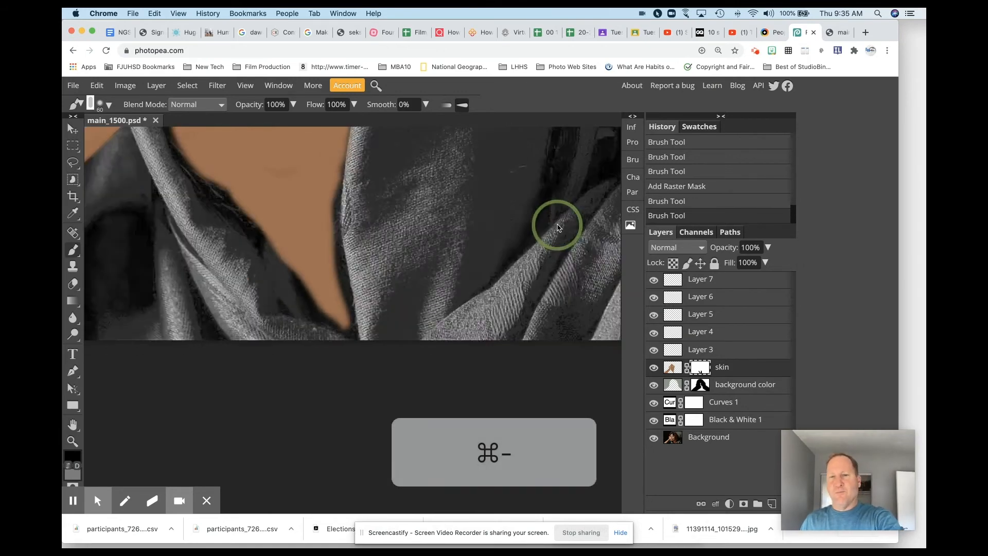
Step: Mask out the remaining skin color spill along the hand and the scarf edge beside the face
drag(229, 254, 394, 302)
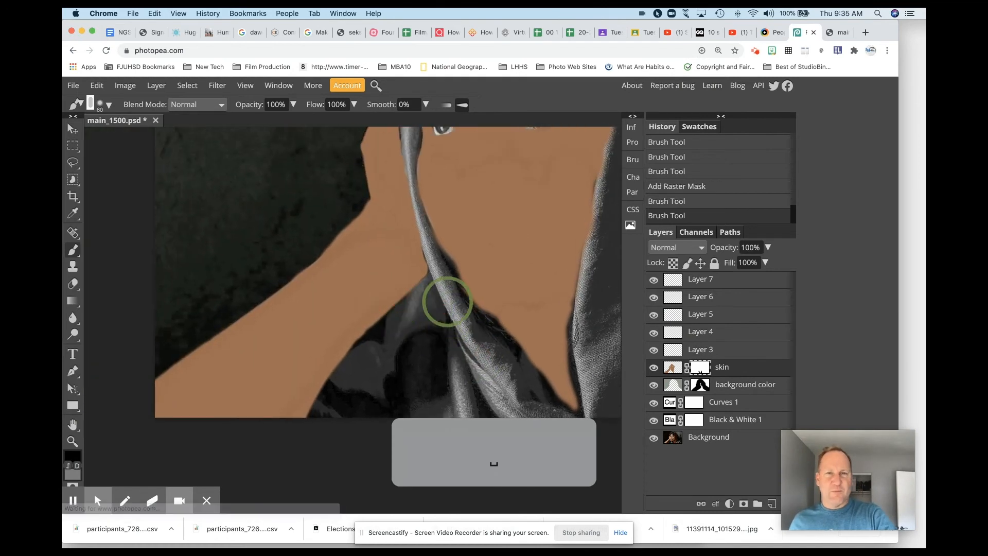
mouse_move(337, 181)
mouse_down()
mouse_move(304, 242)
mouse_move(342, 214)
mouse_move(346, 130)
mouse_up()
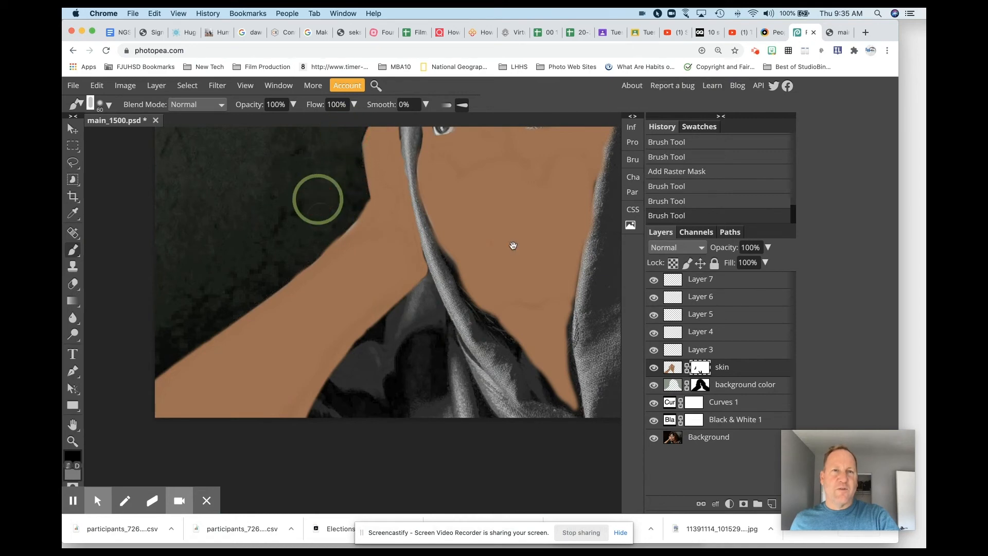
key(space)
mouse_move(581, 217)
mouse_down()
mouse_move(522, 340)
mouse_move(491, 338)
mouse_move(445, 307)
mouse_move(385, 322)
mouse_up()
mouse_move(444, 214)
mouse_down()
mouse_move(422, 245)
mouse_move(429, 211)
mouse_move(412, 254)
mouse_move(406, 393)
mouse_move(498, 405)
mouse_move(522, 351)
mouse_up()
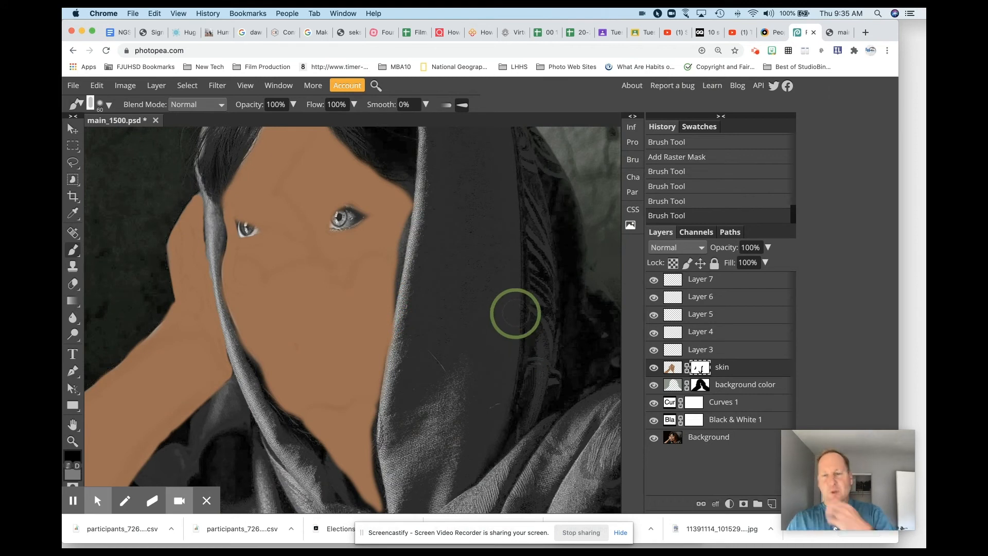
key(super+minus)
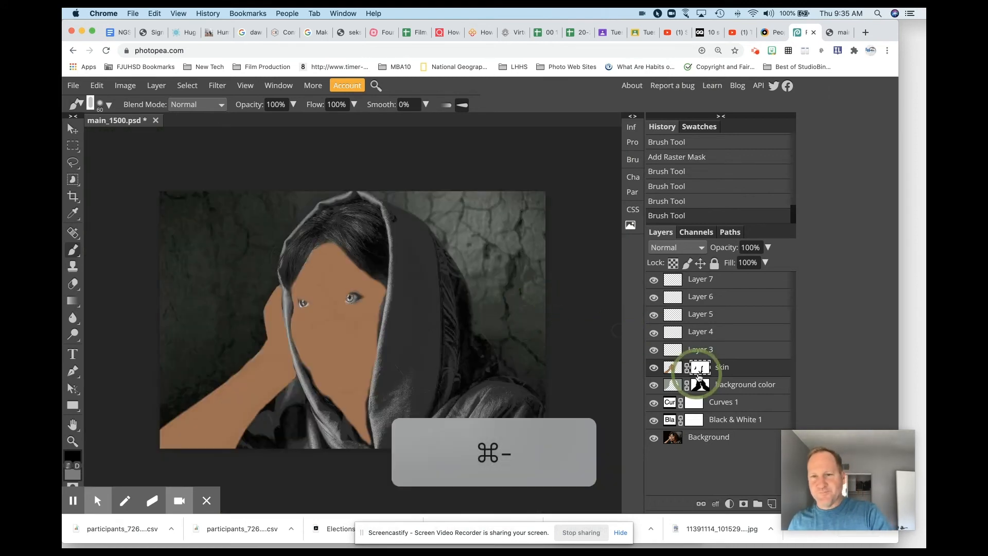
Step: Compare Overlay and Soft Light on the skin layer's color, and set its blend mode to Overlay
click(672, 367)
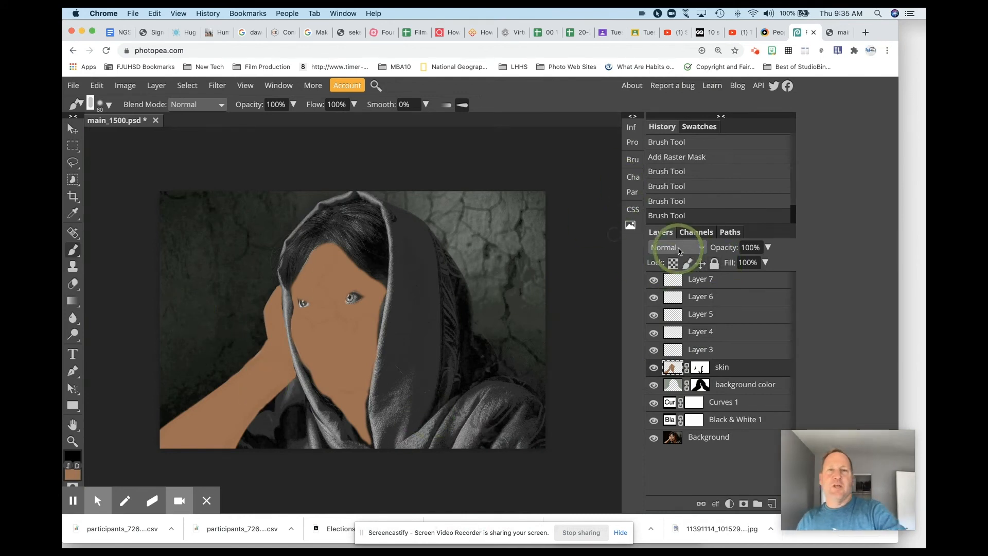
drag(679, 251, 679, 397)
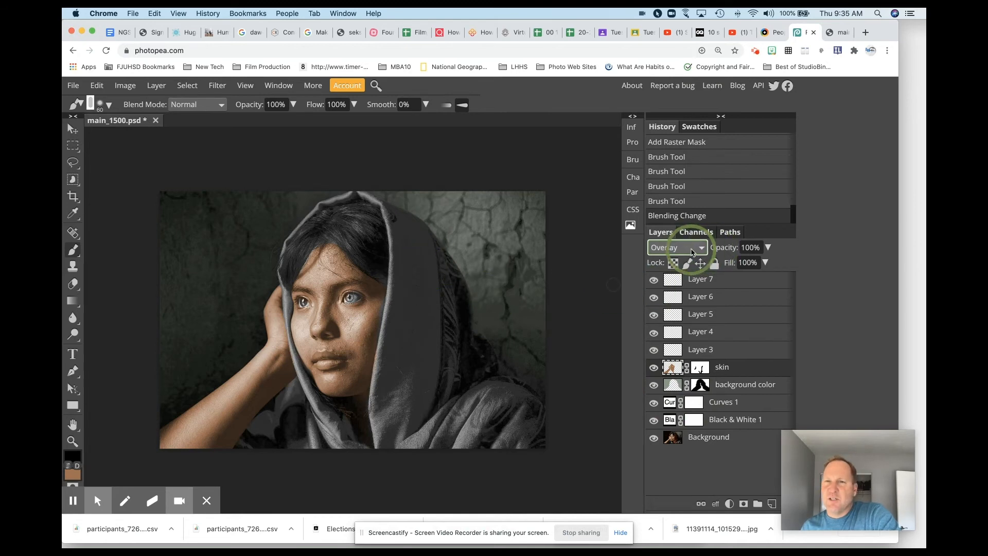
mouse_move(692, 252)
mouse_down()
mouse_move(674, 249)
mouse_move(677, 261)
mouse_up()
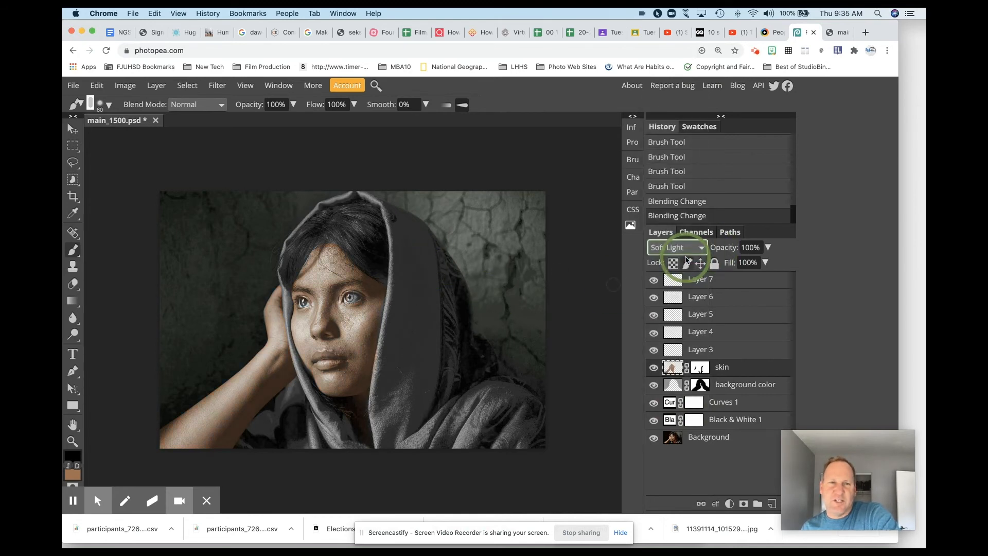
click(686, 250)
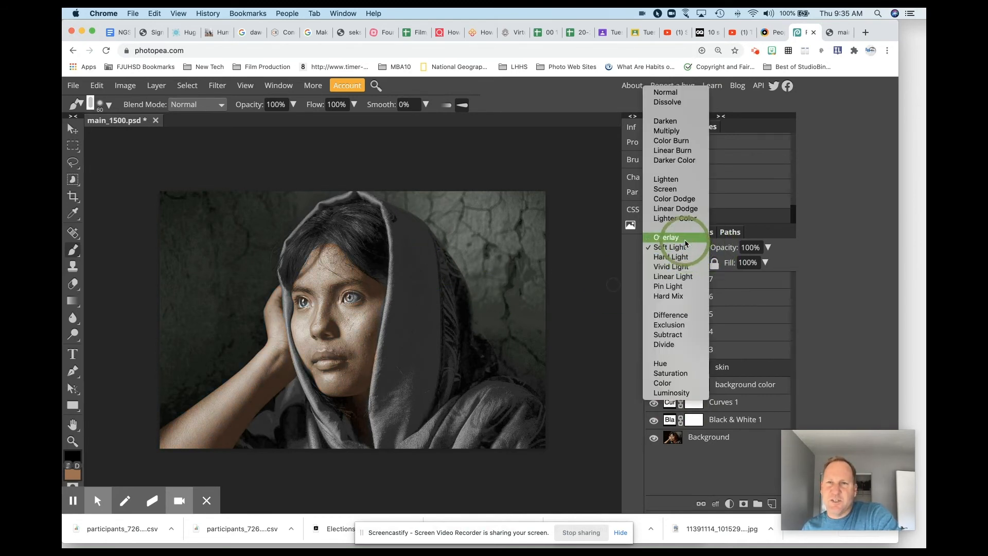
click(685, 240)
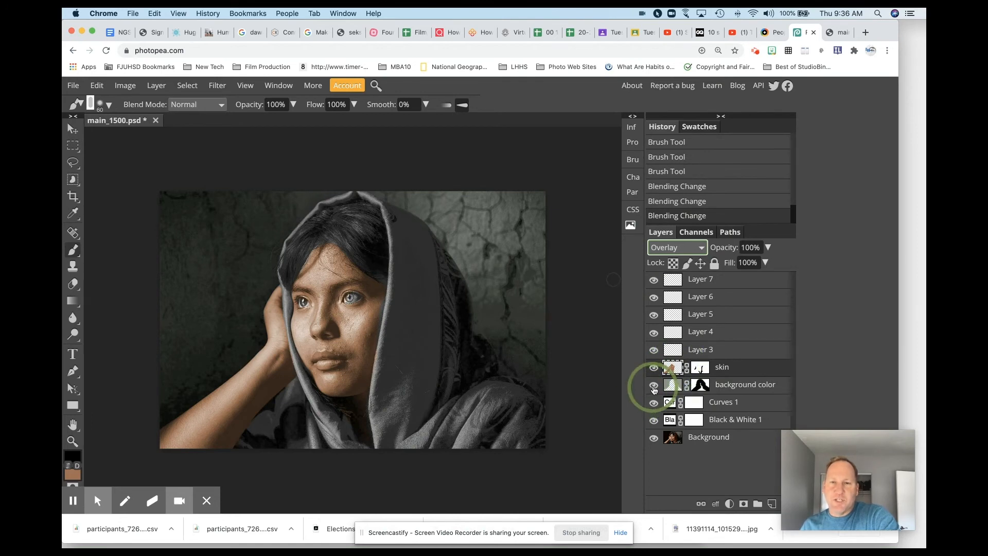
Step: Hide all layers below the skin layer to inspect its painted shape alone, and show them again
drag(653, 389, 653, 432)
click(653, 440)
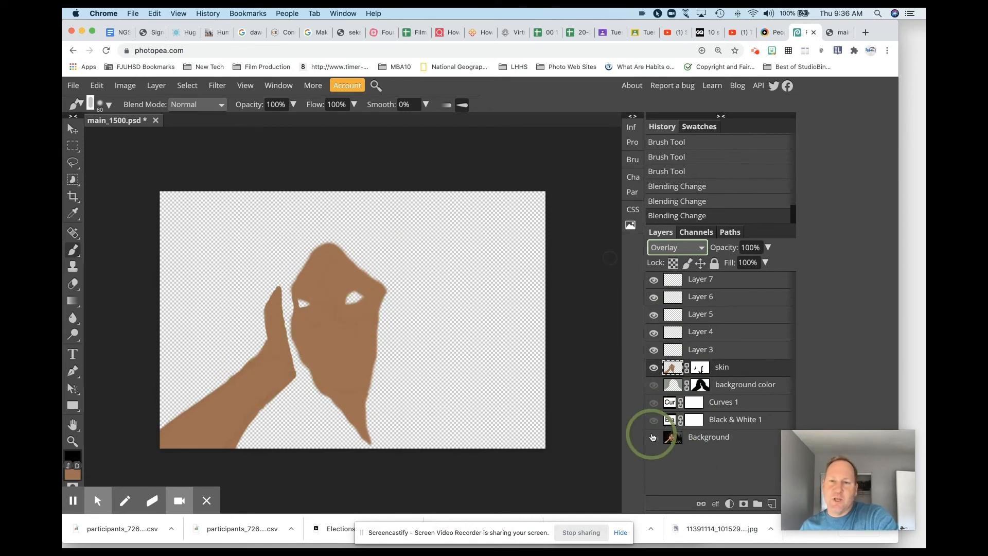
drag(652, 439, 653, 389)
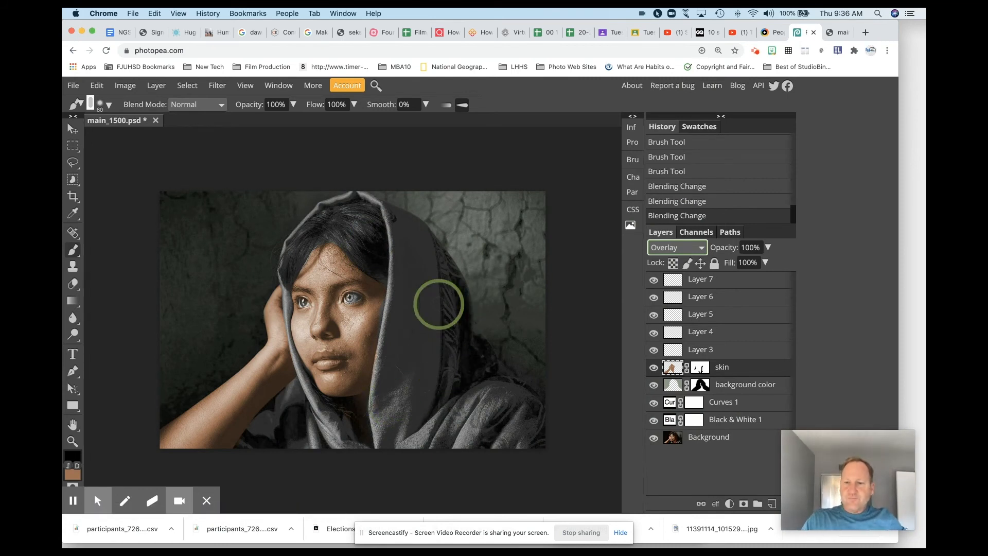
key(super+equal)
key(super+equal)
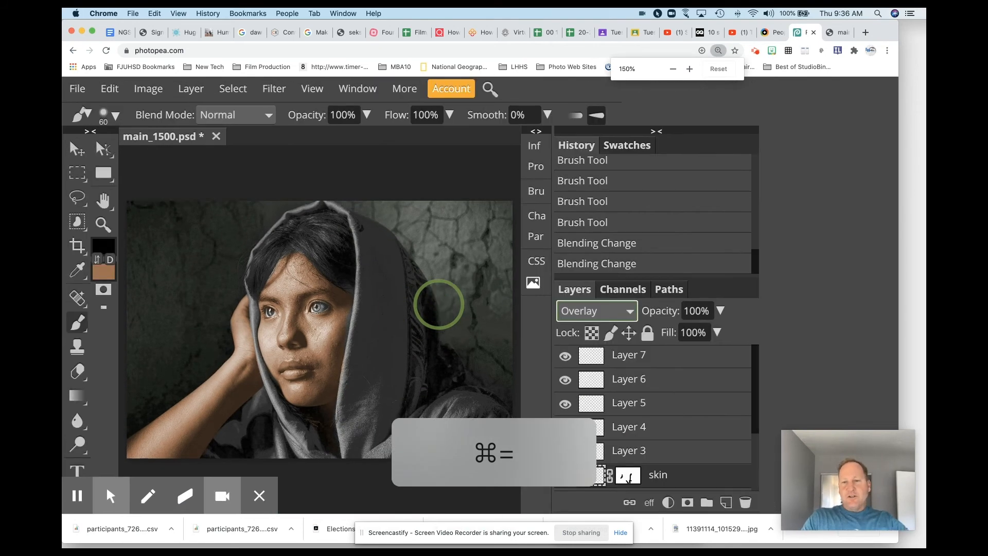
key(super+minus)
key(super+minus)
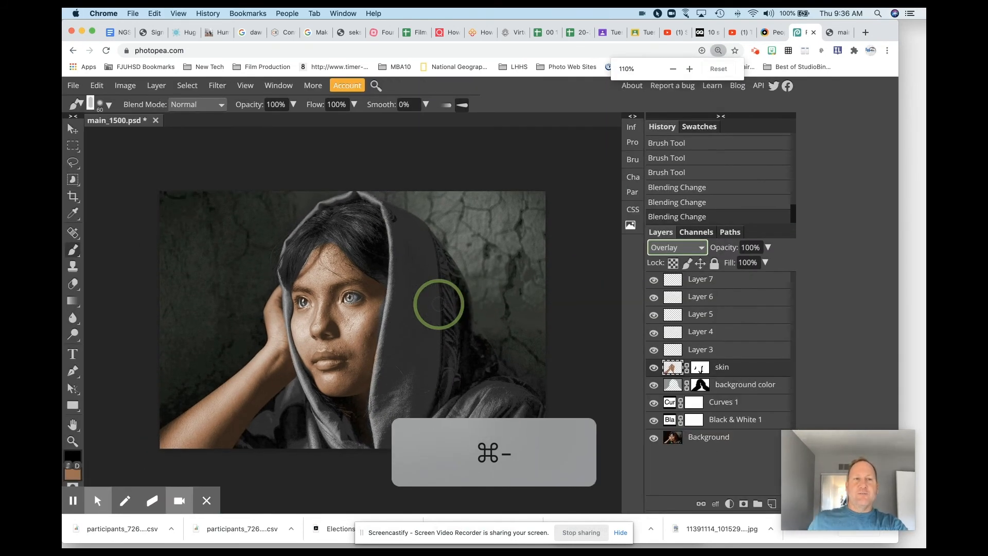
Step: Paint brown on the skin layer's image, not its mask, to fill the remaining uncolored skin on the face
key(super+equal)
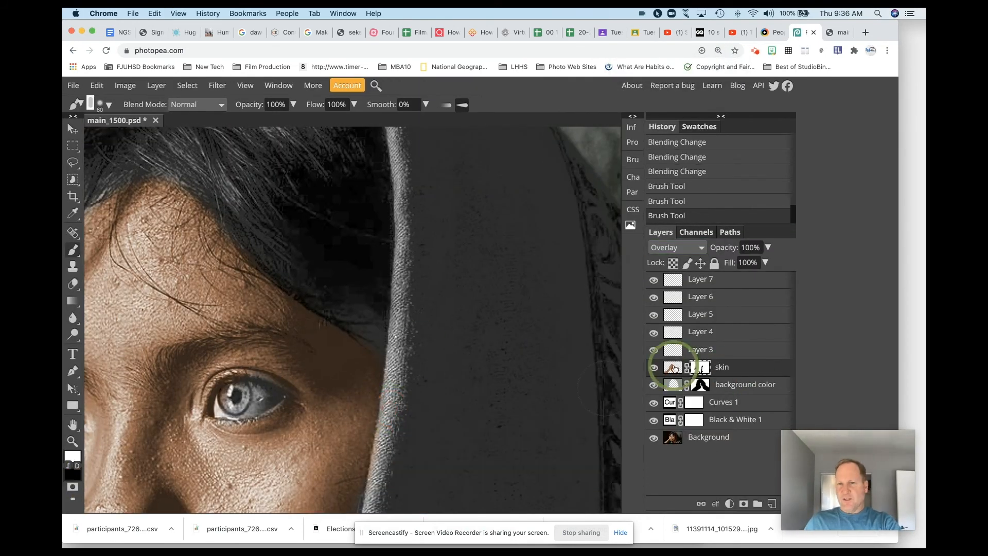
click(674, 368)
click(72, 456)
drag(333, 346, 226, 268)
key(super+minus)
key(super+minus)
click(326, 257)
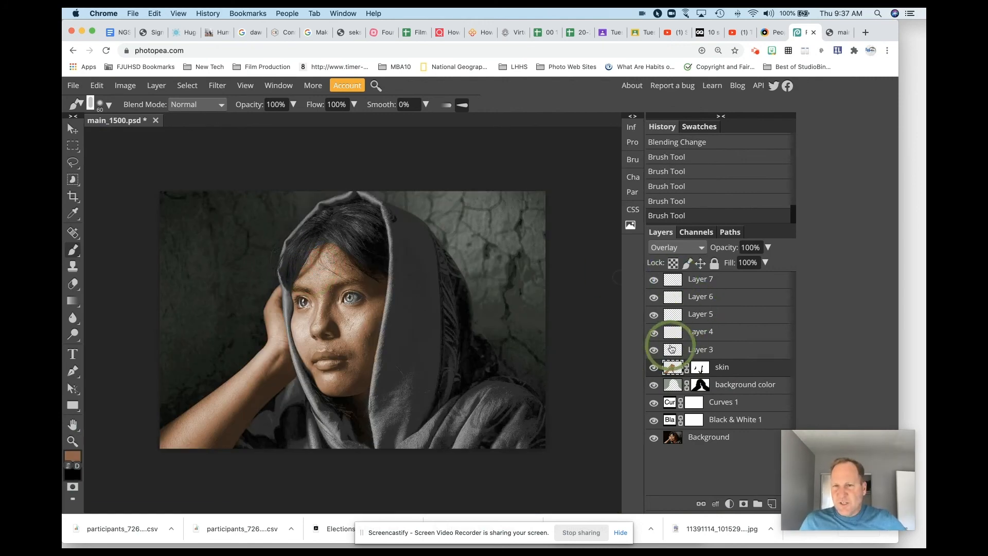
Step: Rename Layer 3 as eye
double_click(703, 350)
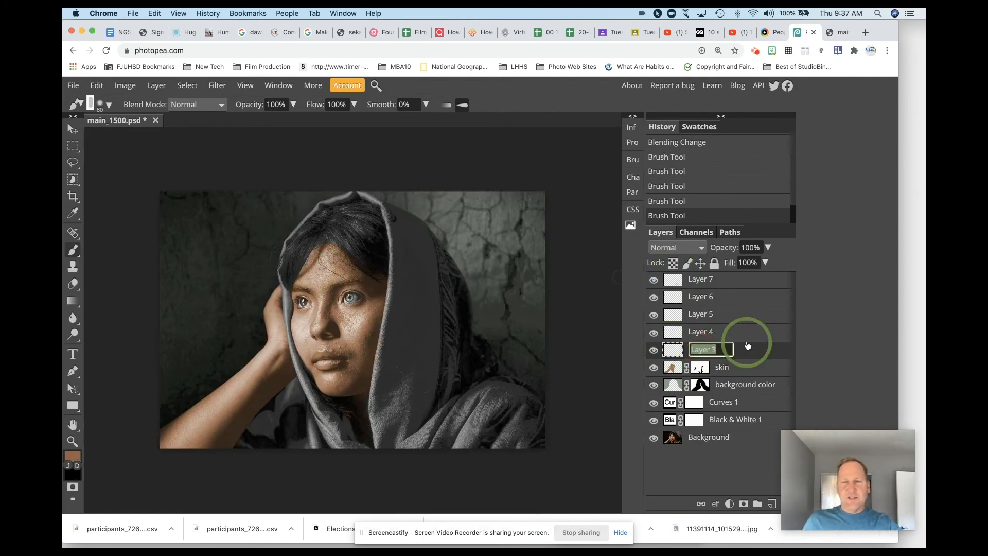
text(yee)
key(Return)
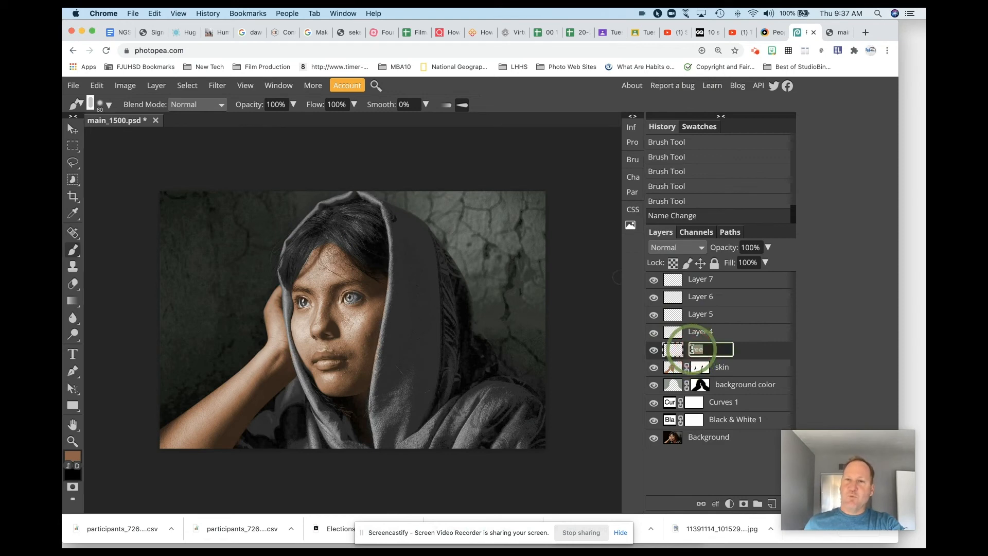
key(Return)
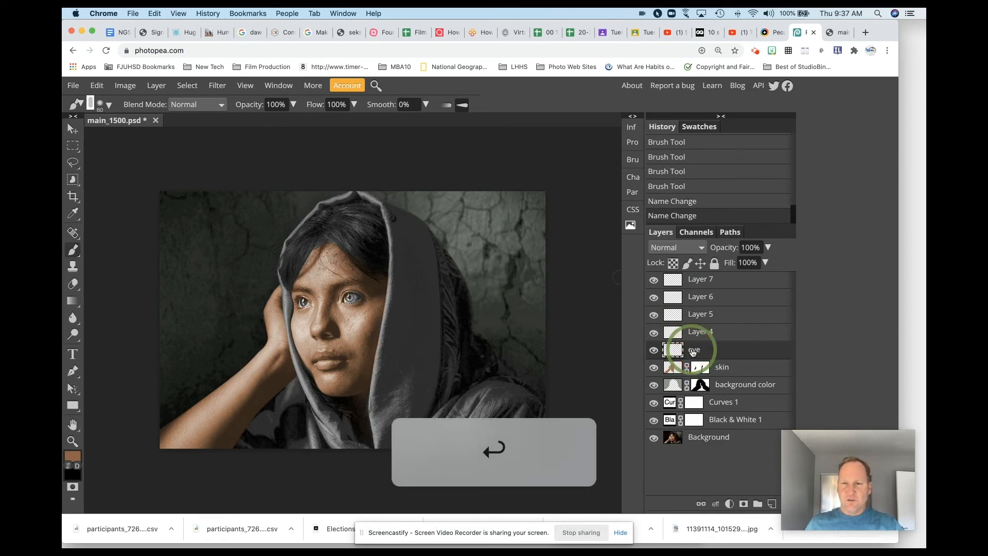
Step: Hide the Black & White, background color and skin layers to expose the photo's original eye color
key(super+equal)
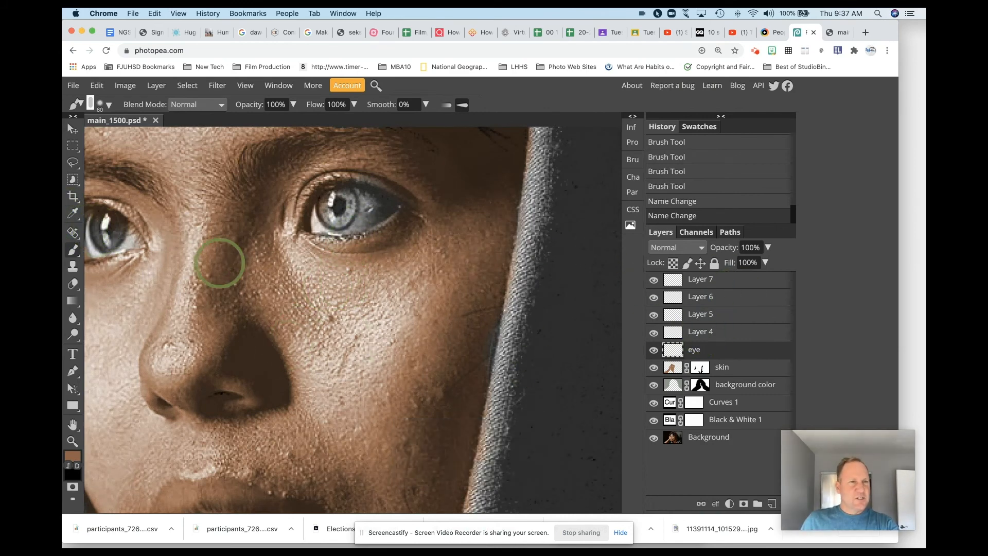
click(653, 420)
click(653, 384)
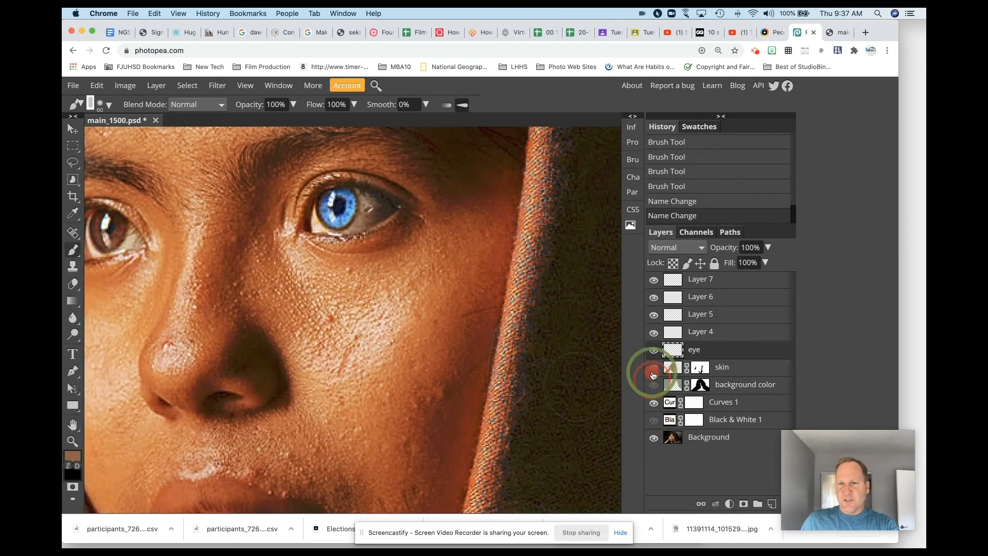
click(654, 367)
Step: Sample the blue of the iris as the foreground color, and show the Black & White, background color and skin layers again
click(72, 456)
drag(289, 171, 268, 274)
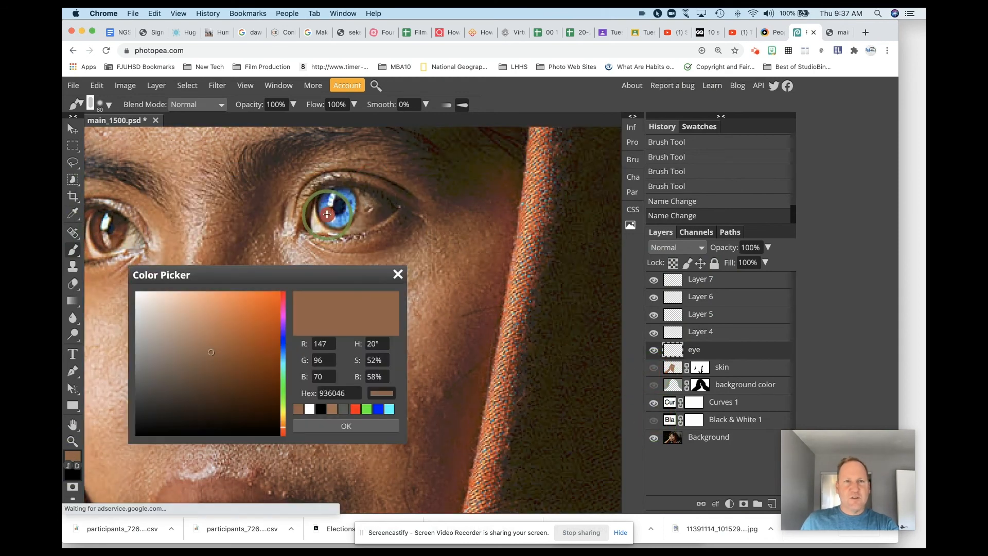
click(326, 213)
click(328, 216)
click(347, 425)
click(654, 420)
click(654, 384)
click(654, 368)
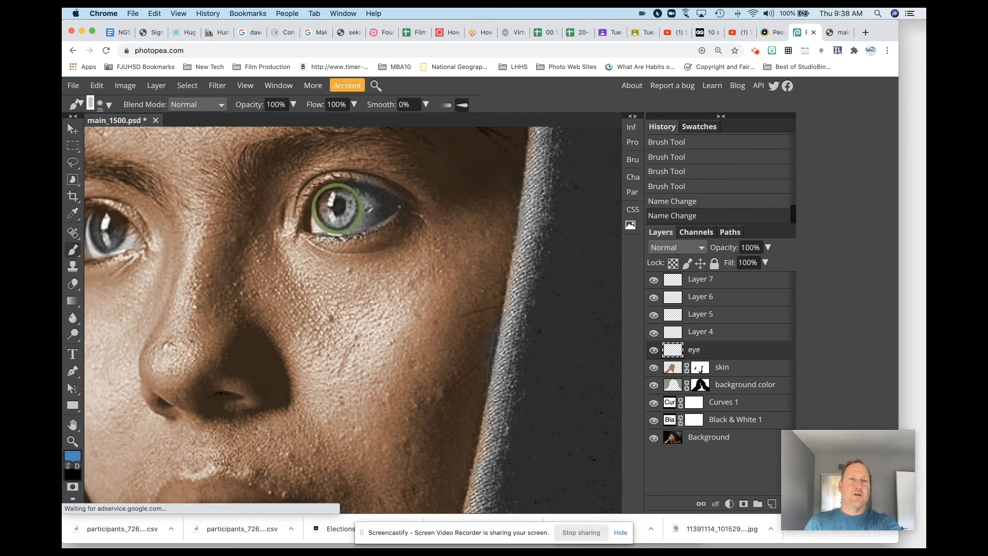
Step: Paint the blue over the iris beside the scarf with a size 35 brush, and set the eye layer to Overlay
click(337, 208)
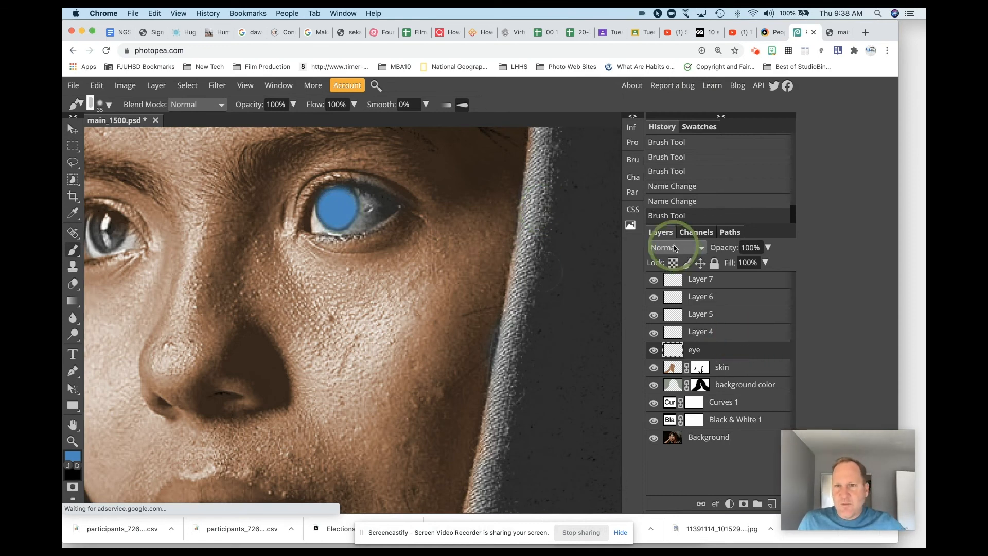
drag(675, 248, 660, 393)
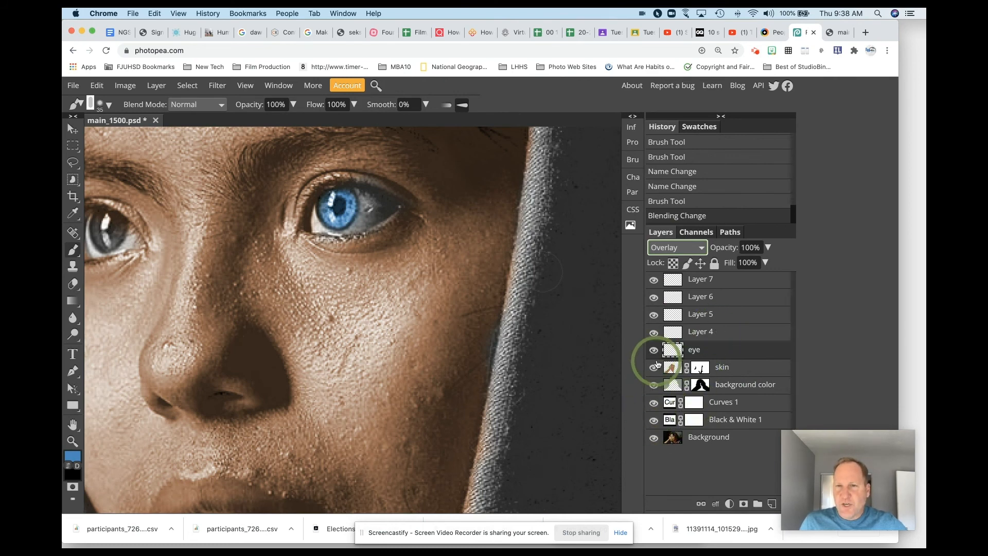
Step: Compare the painted iris with the original photo by toggling the eye and Black & White layers
click(653, 350)
click(652, 420)
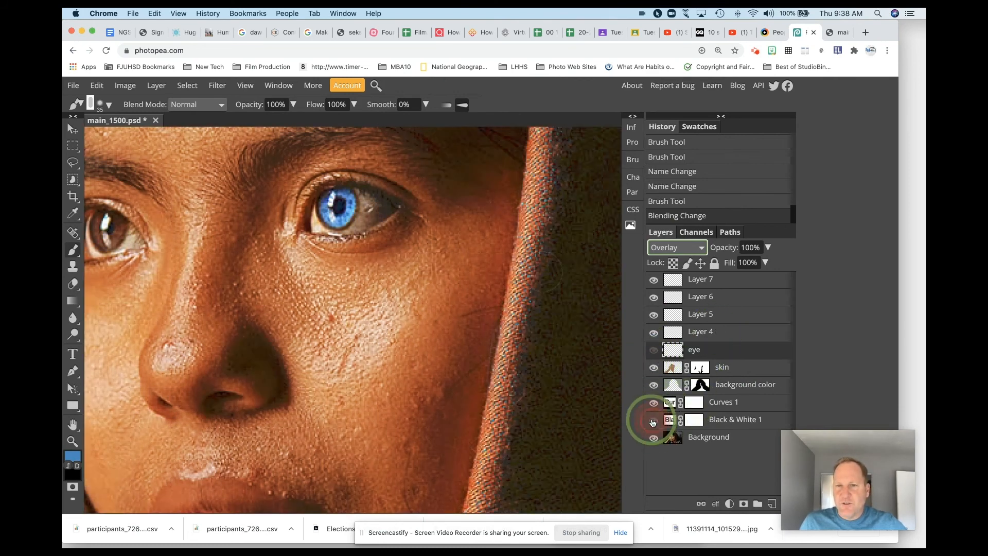
click(652, 421)
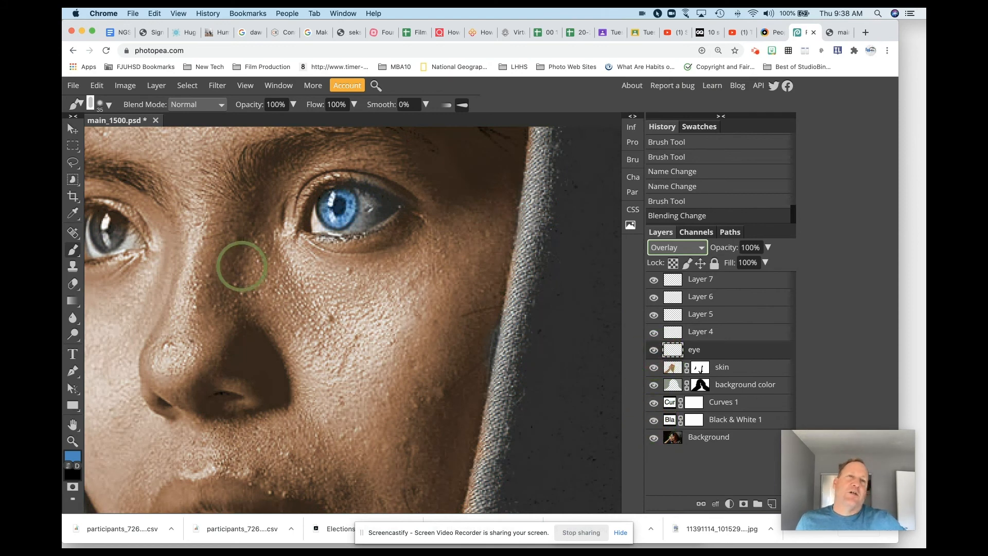
key(super+0)
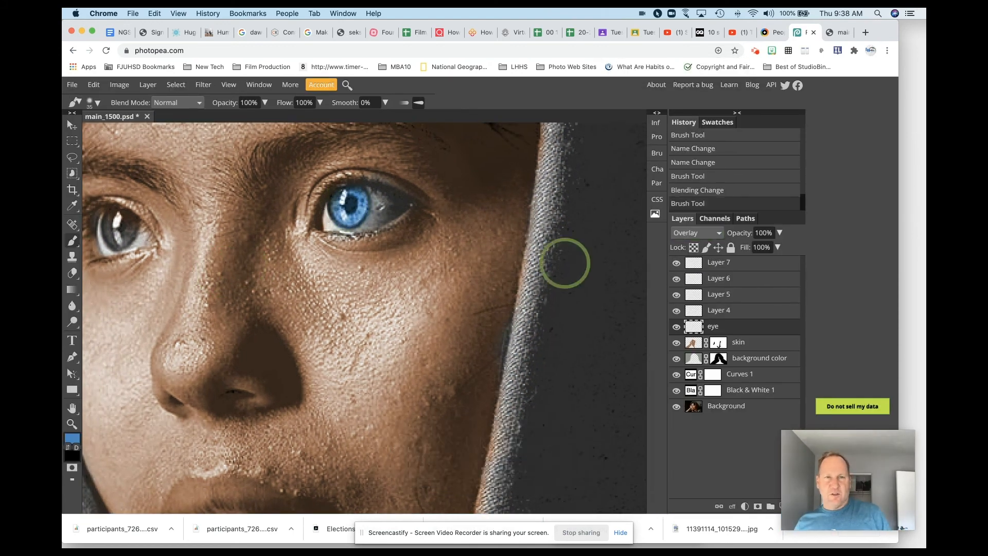
click(699, 310)
click(697, 297)
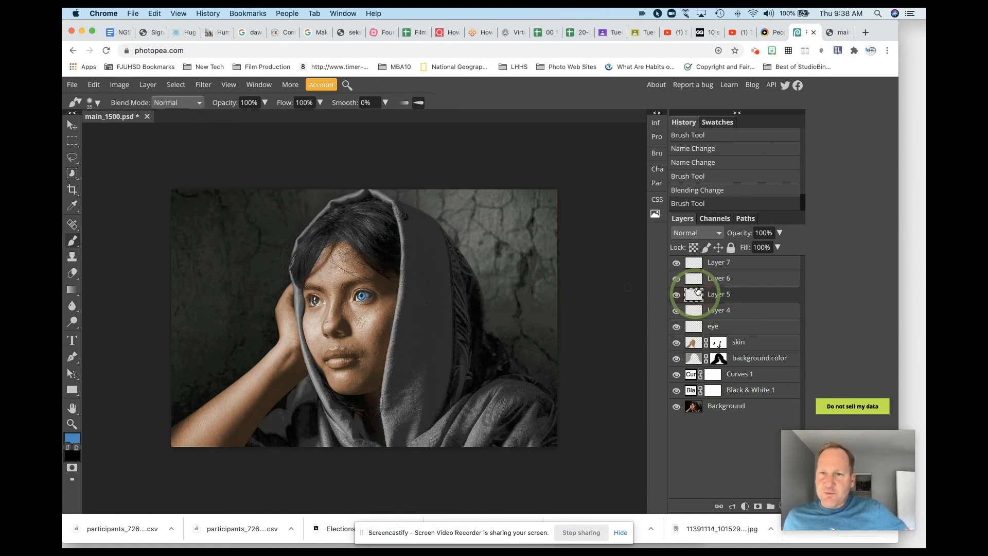
click(696, 281)
click(693, 262)
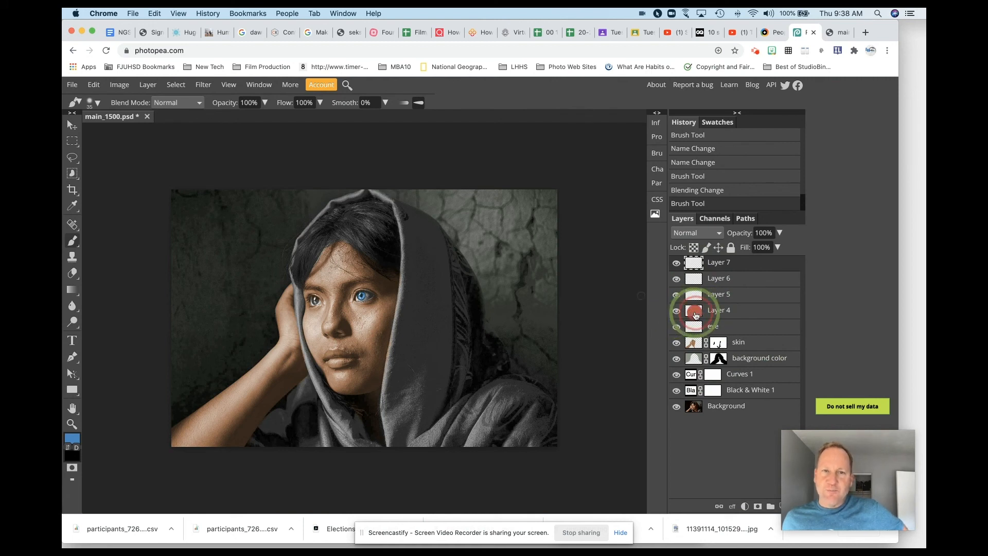
Step: Rename Layer 4 as fab
click(716, 312)
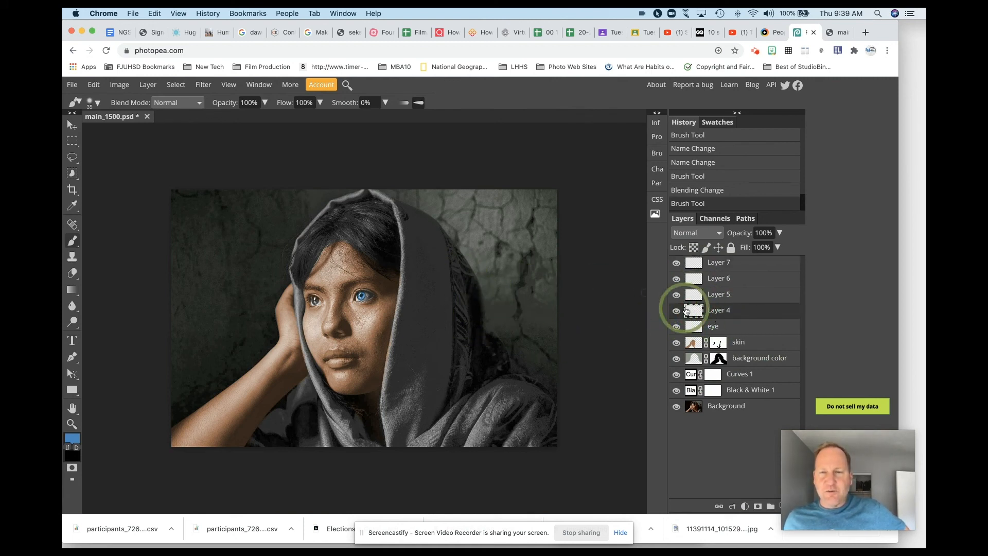
double_click(715, 311)
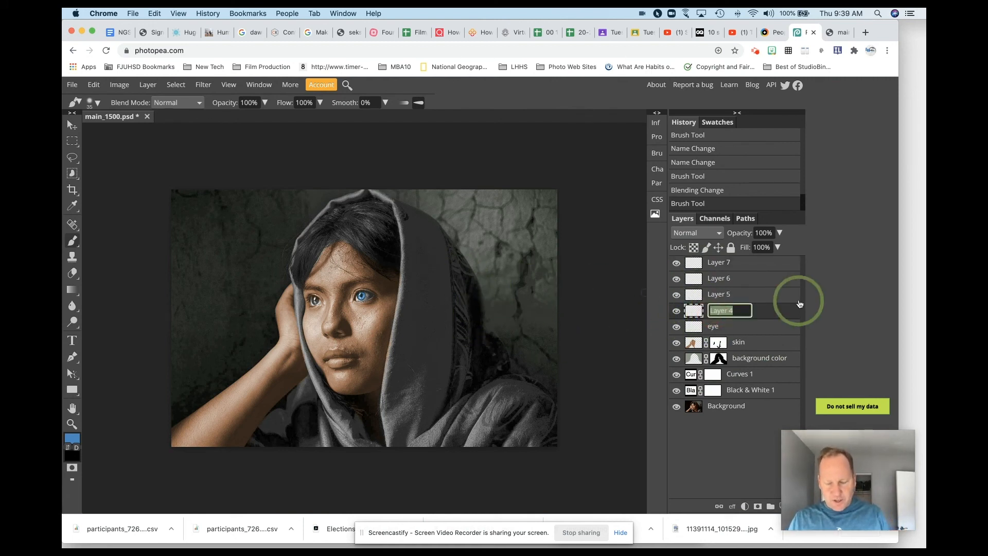
text(fab)
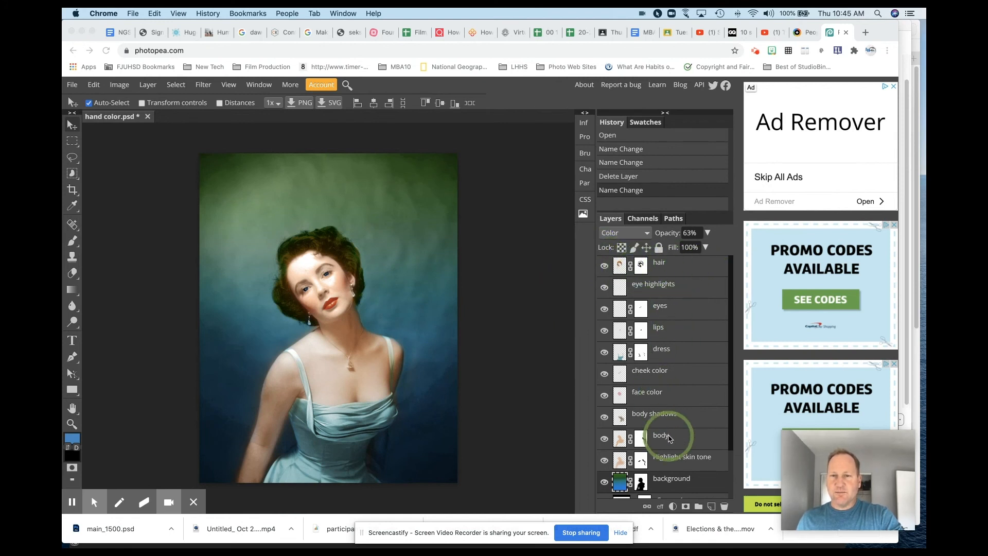
Step: Inspect the layer stack of the hand color.psd example, toggling the body shadows, face color and cheek color layers
scroll(670, 436, down, 2)
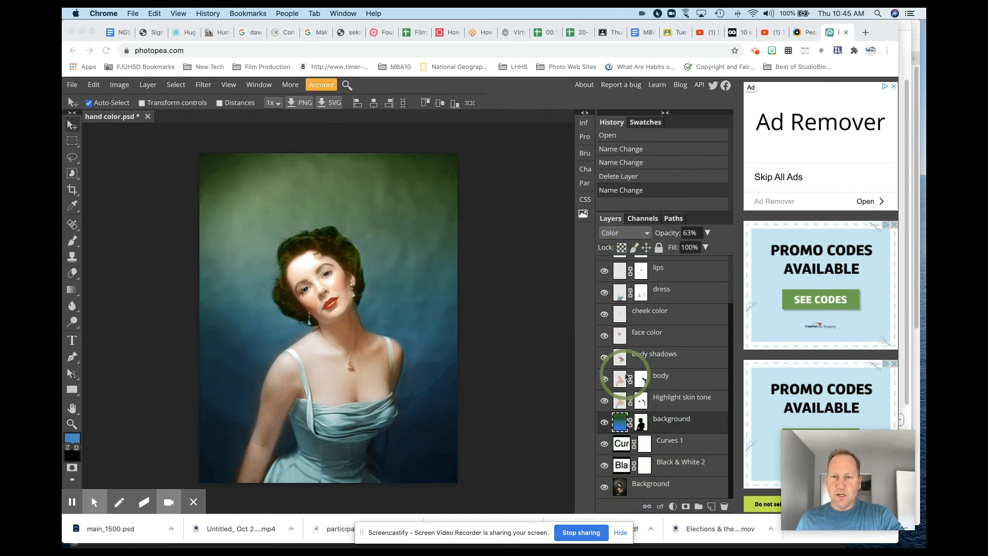
scroll(625, 375, up, 2)
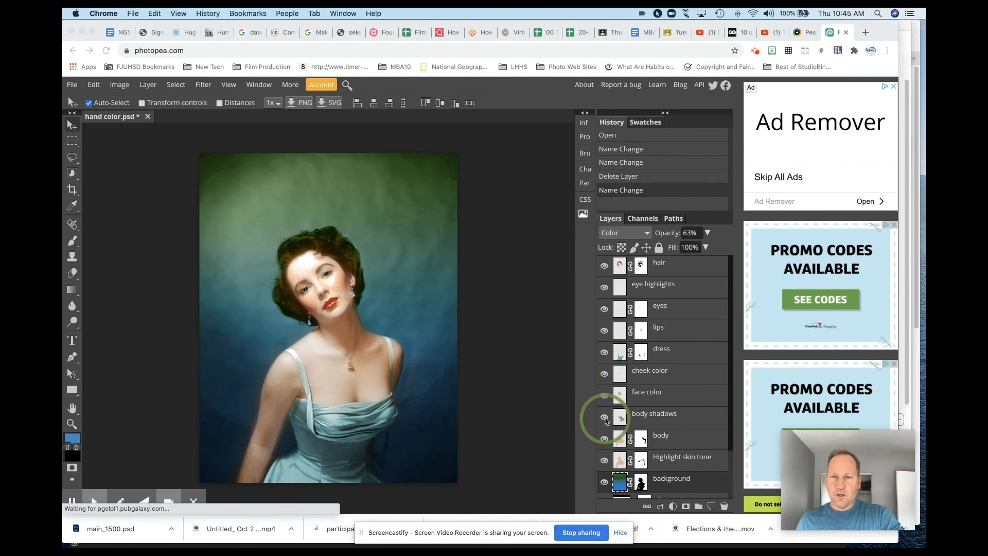
click(605, 421)
click(605, 399)
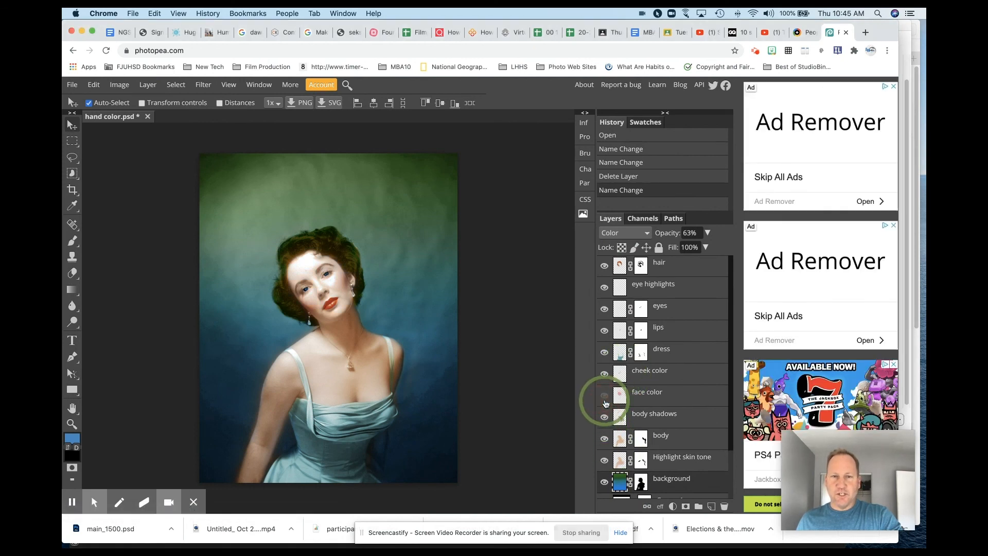
click(603, 373)
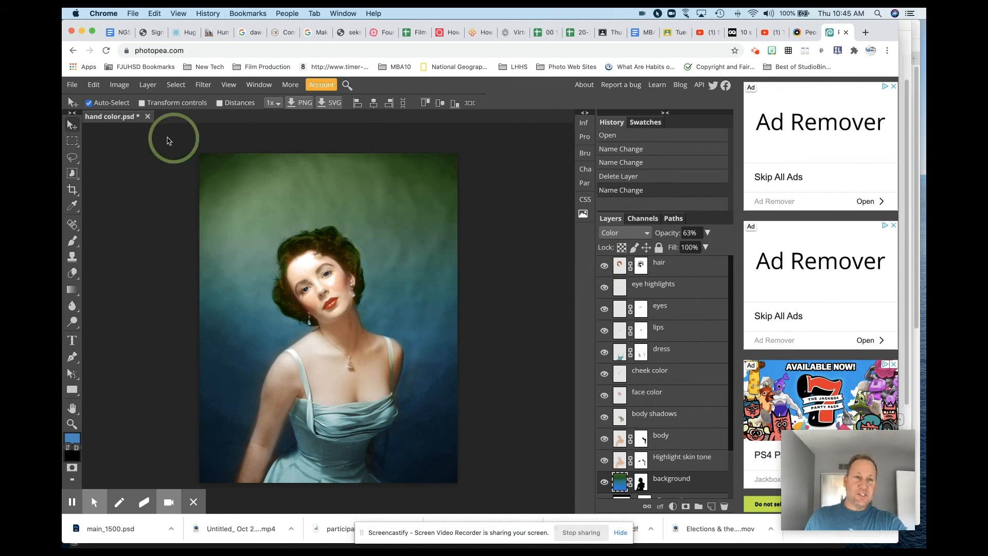
Step: Save the hand color document as a PSD file, and open the Downloads folder in Finder
click(72, 84)
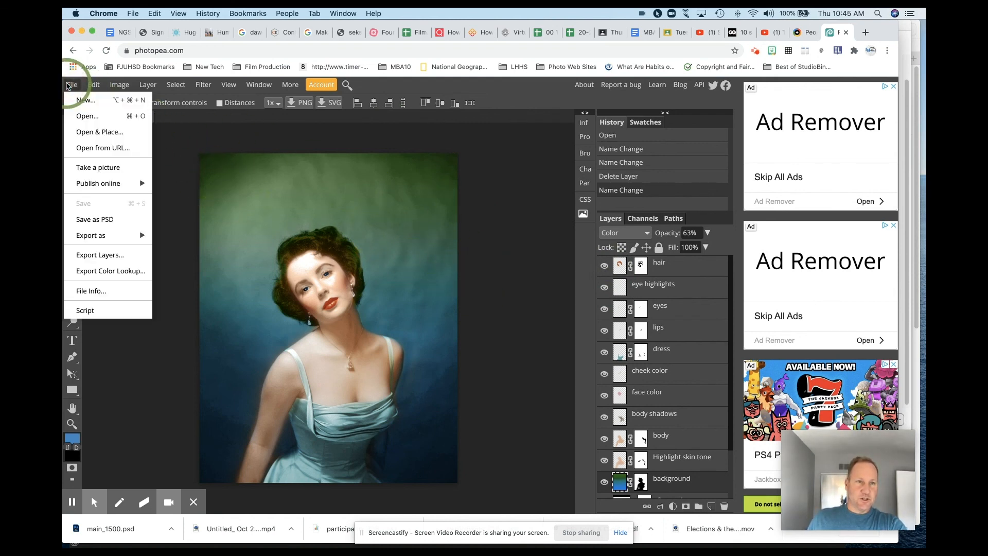
click(102, 223)
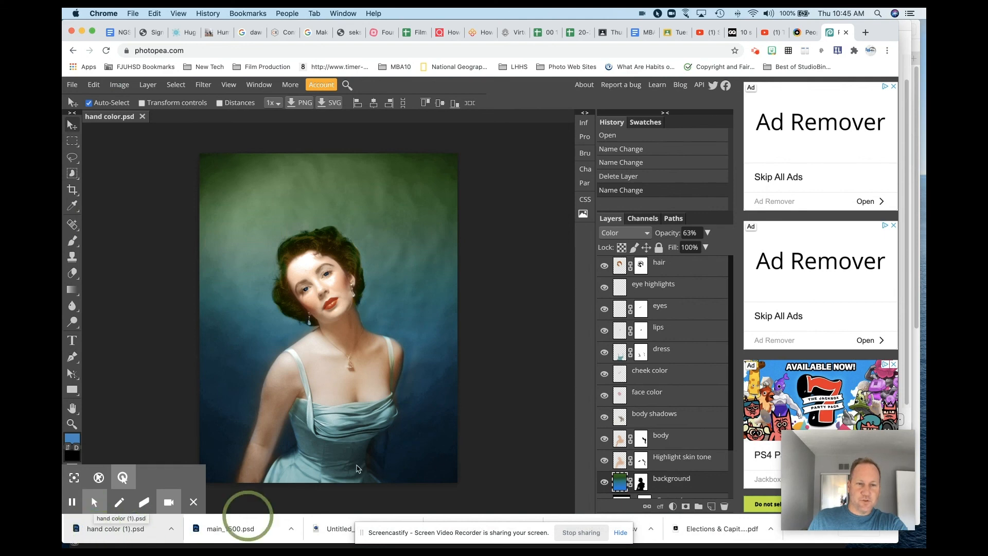
mouse_move(829, 547)
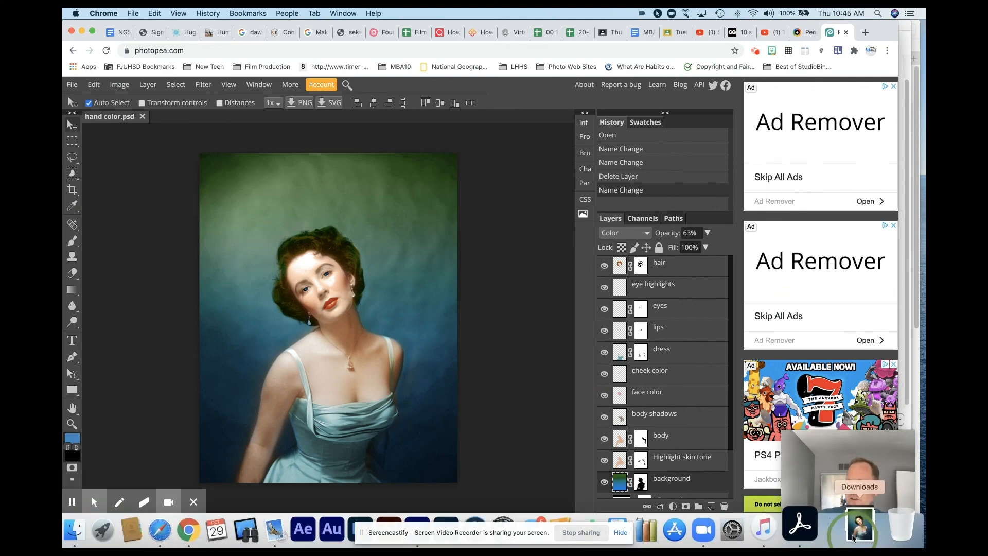
click(855, 525)
click(914, 125)
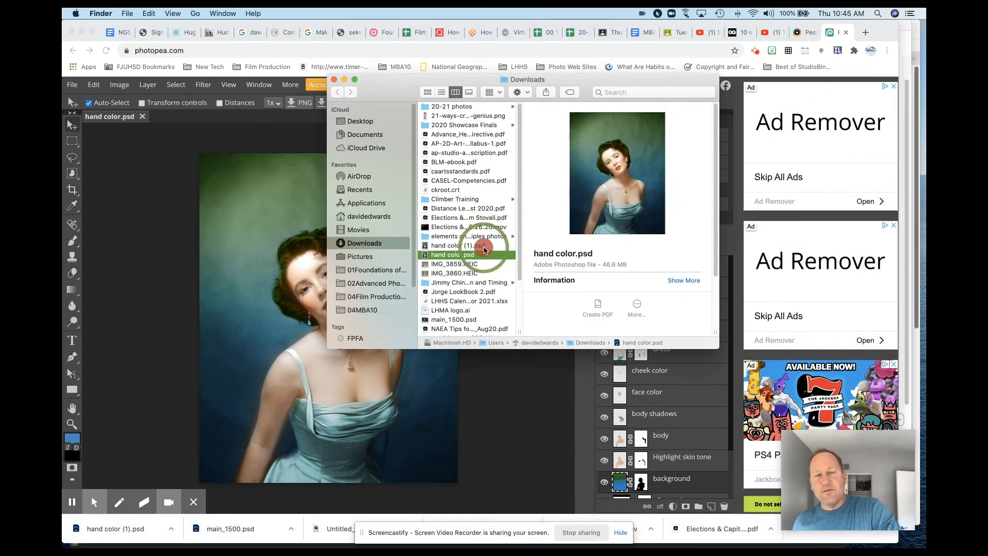
Step: Compare hand color (1).psd with the earlier hand color.psd in the Downloads folder
key(Up)
click(482, 256)
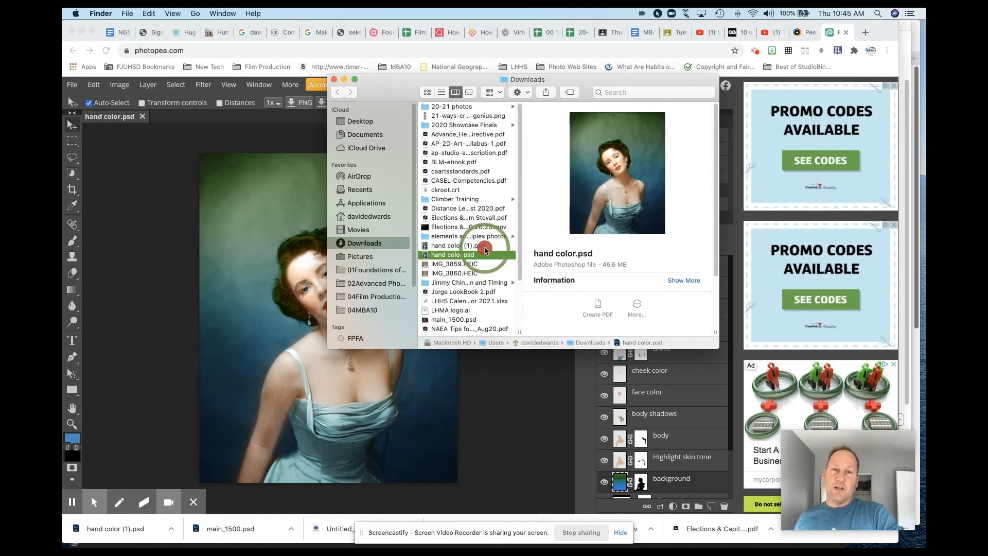
click(485, 247)
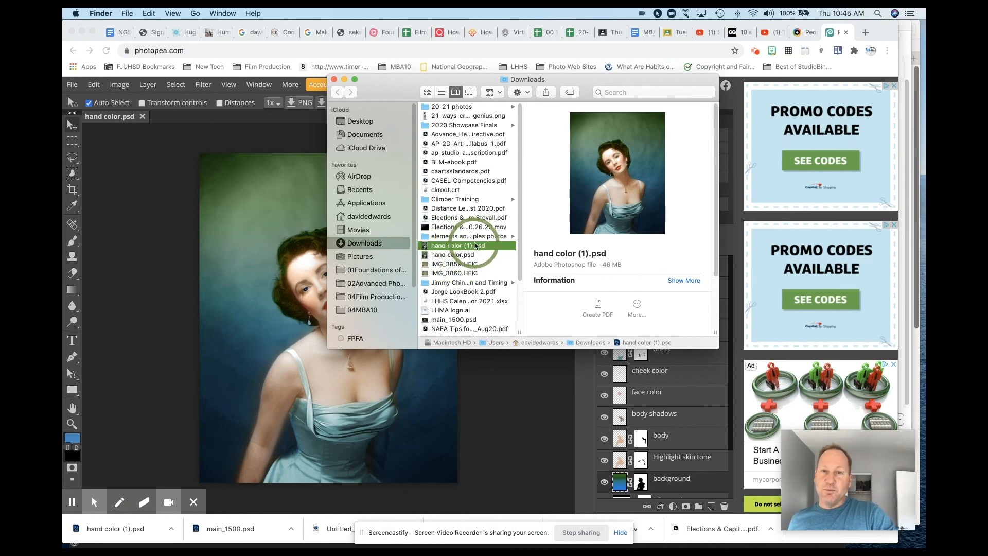
click(446, 255)
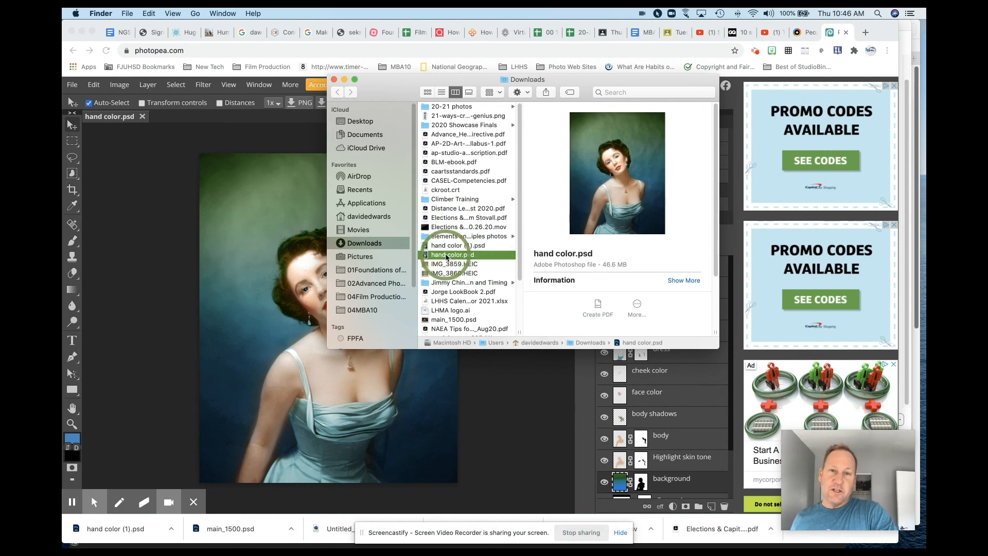
click(458, 246)
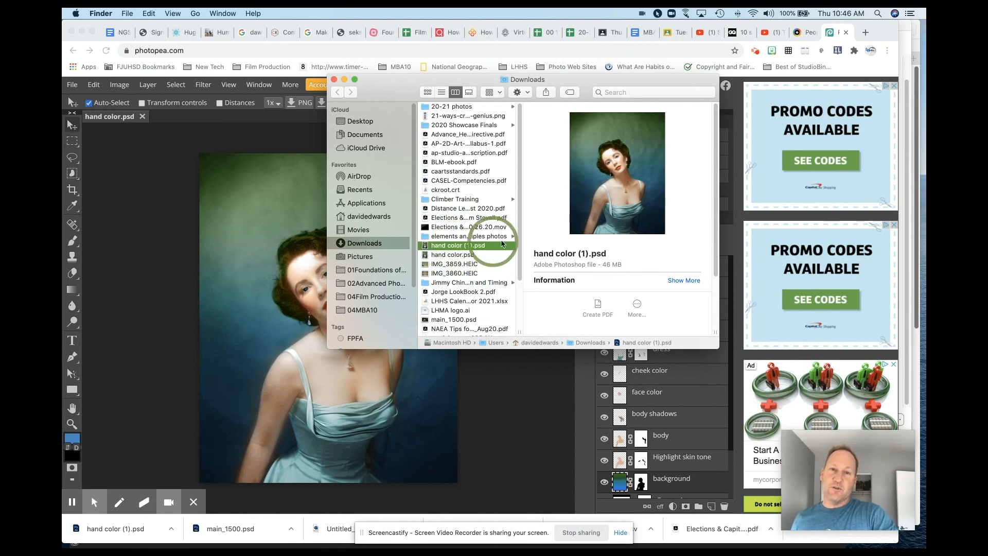